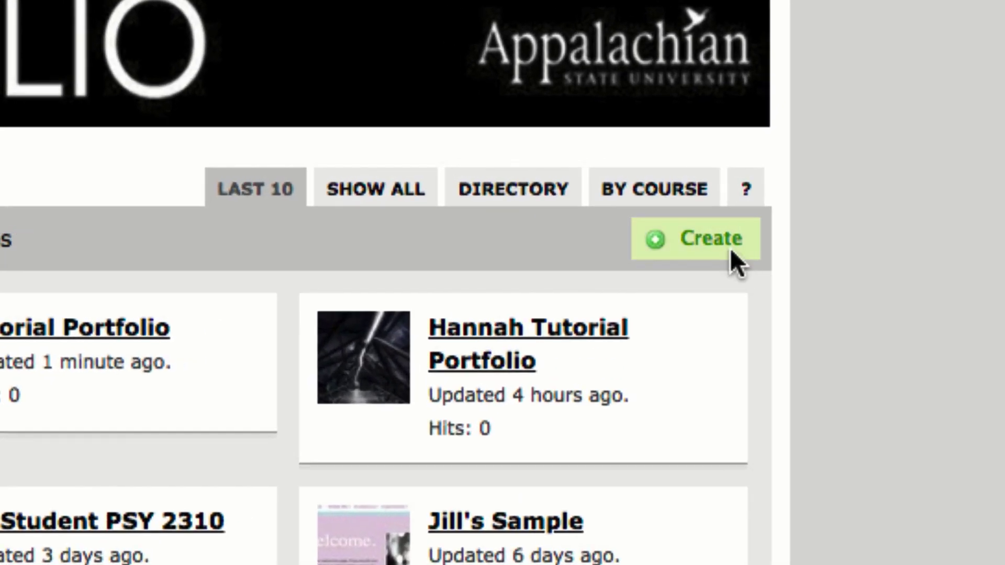
- Start a new ePortfolio titled Jill RC 2001
left_click(730, 248)
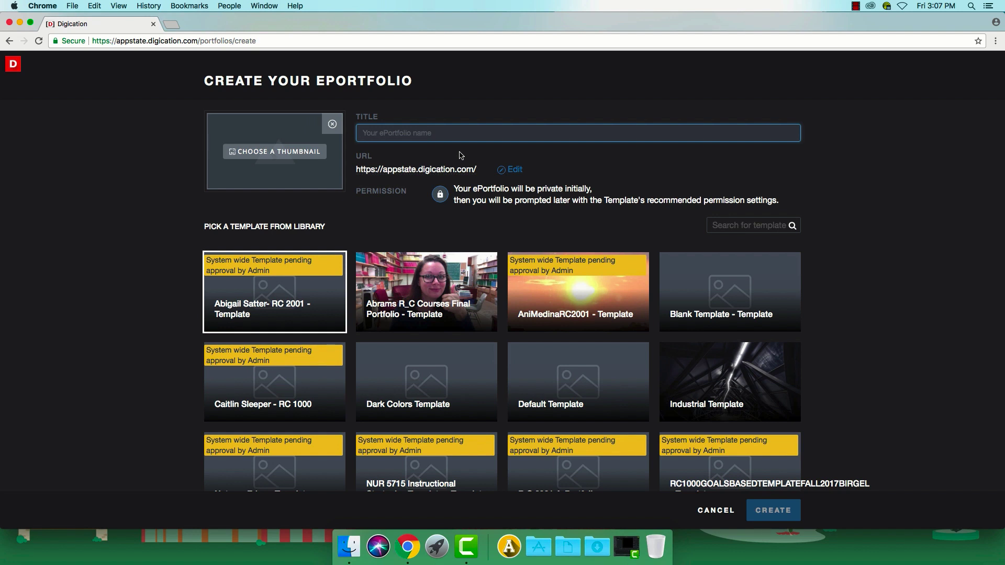
type("Jill R")
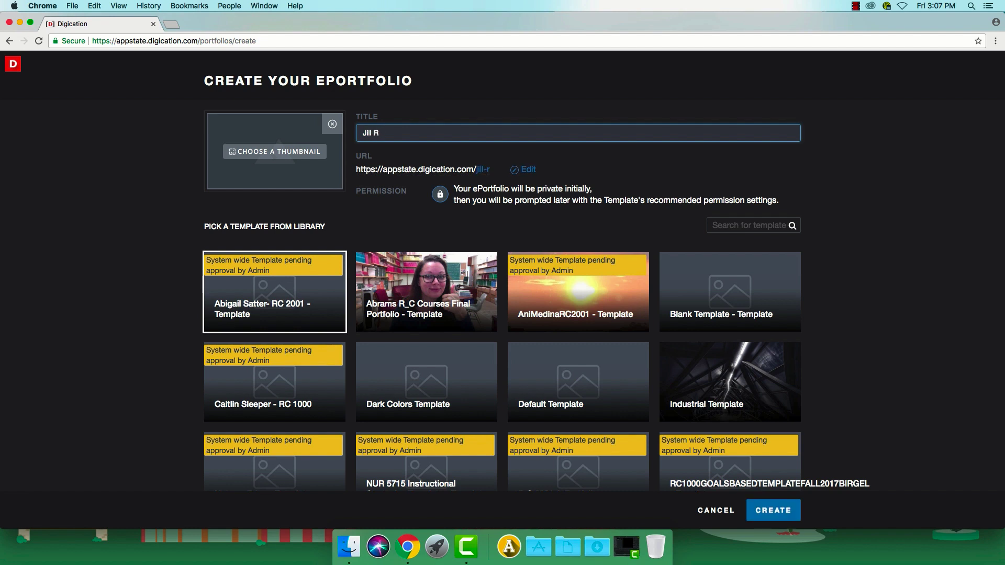
type("C 2001")
- Choose the Industrial Template after previewing its Menu 2 page, then close the preview
left_click(694, 378)
scroll(686, 358, "down", 2)
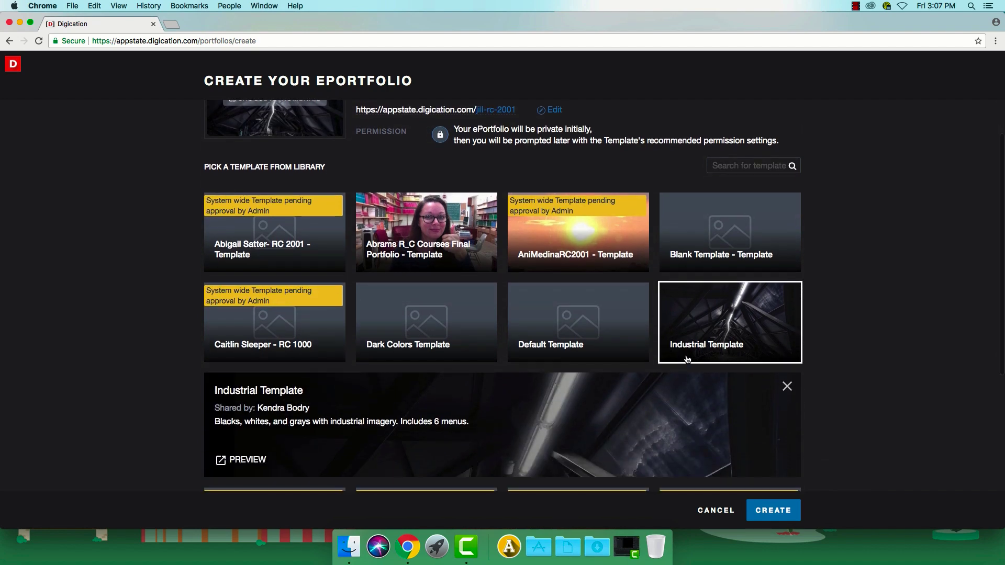
scroll(686, 359, "down", 1)
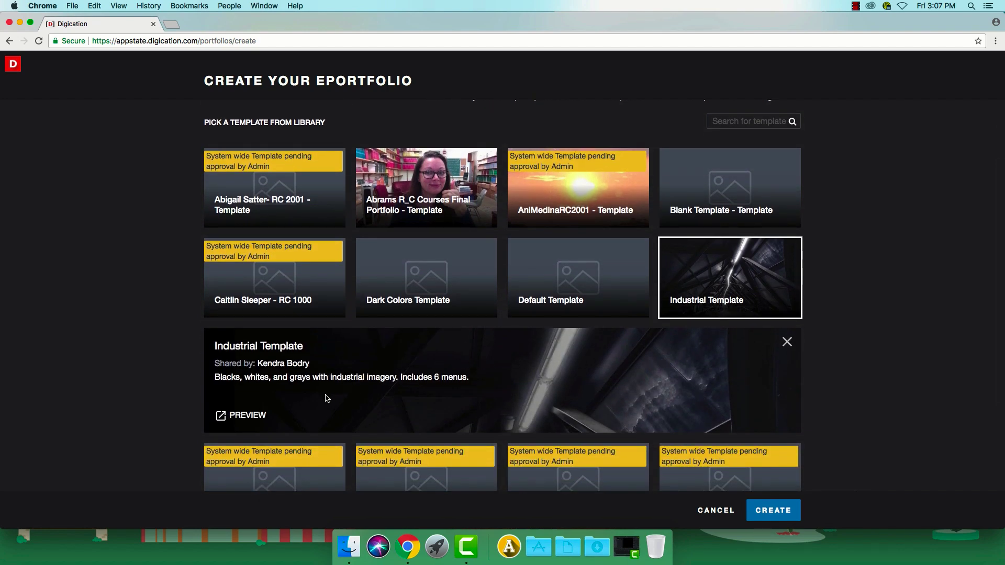
left_click(260, 415)
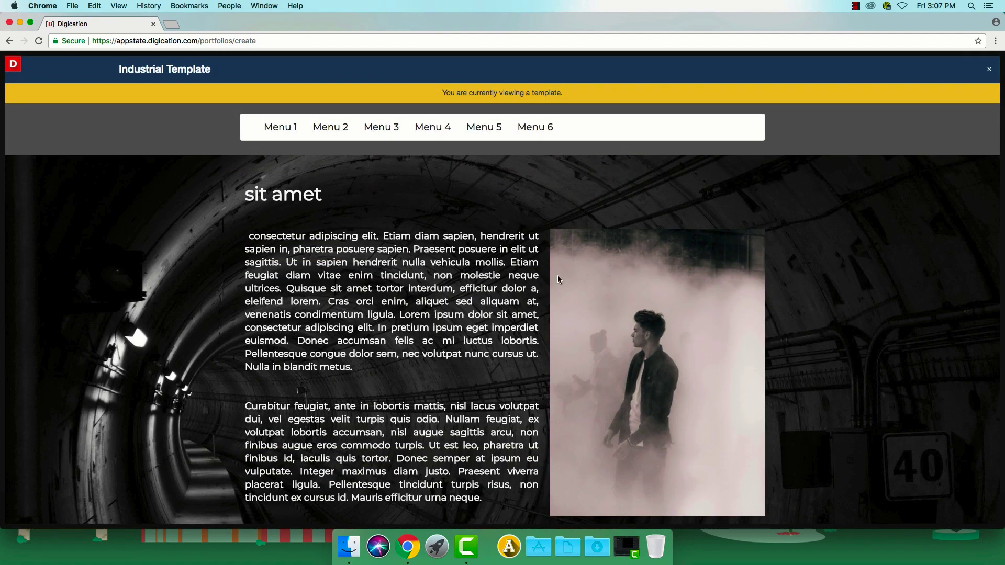
scroll(602, 241, "down", 3)
scroll(602, 240, "up", 3)
left_click(324, 133)
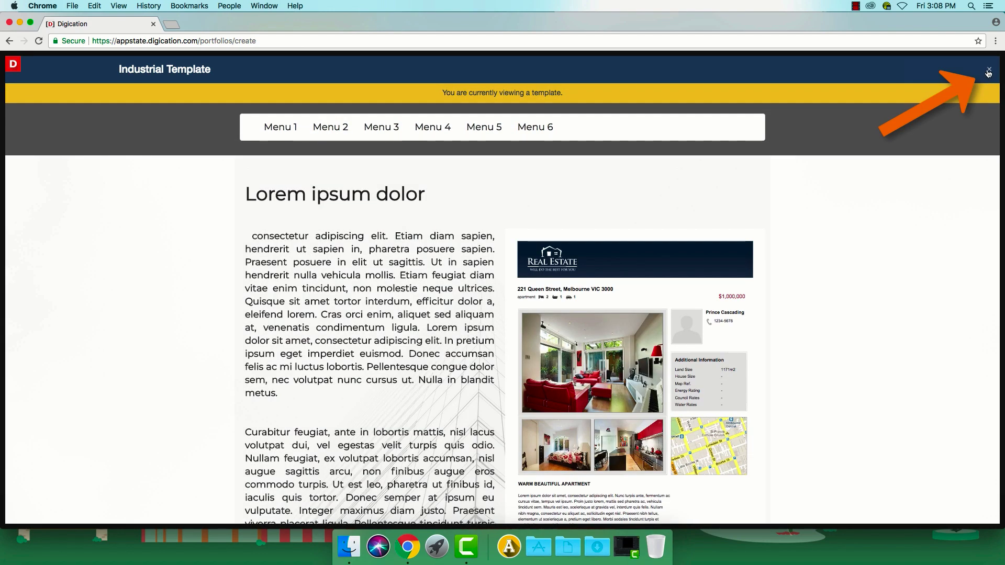
left_click(987, 73)
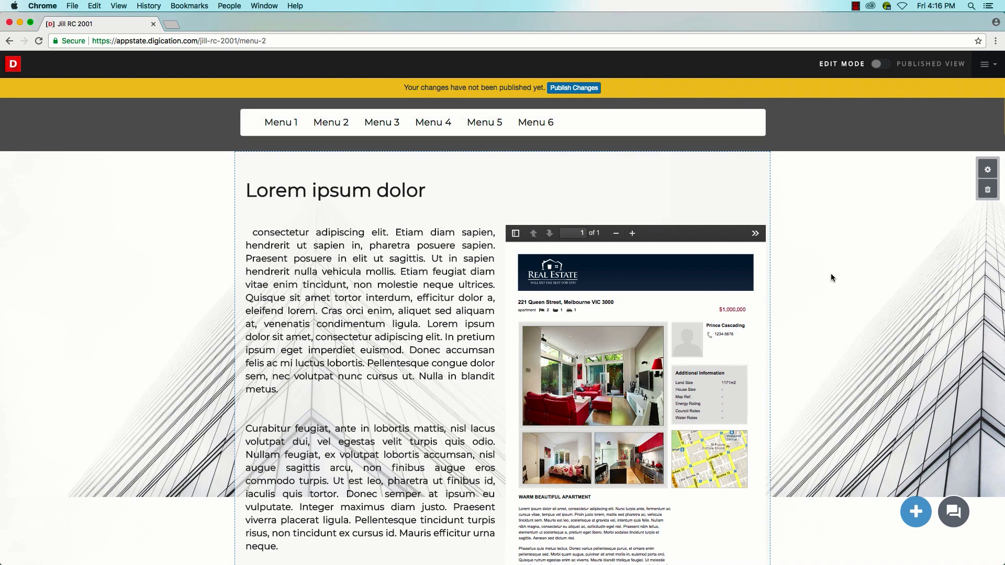
- Select the header area and unlock the Header Slide with its lock icon
left_click(729, 129)
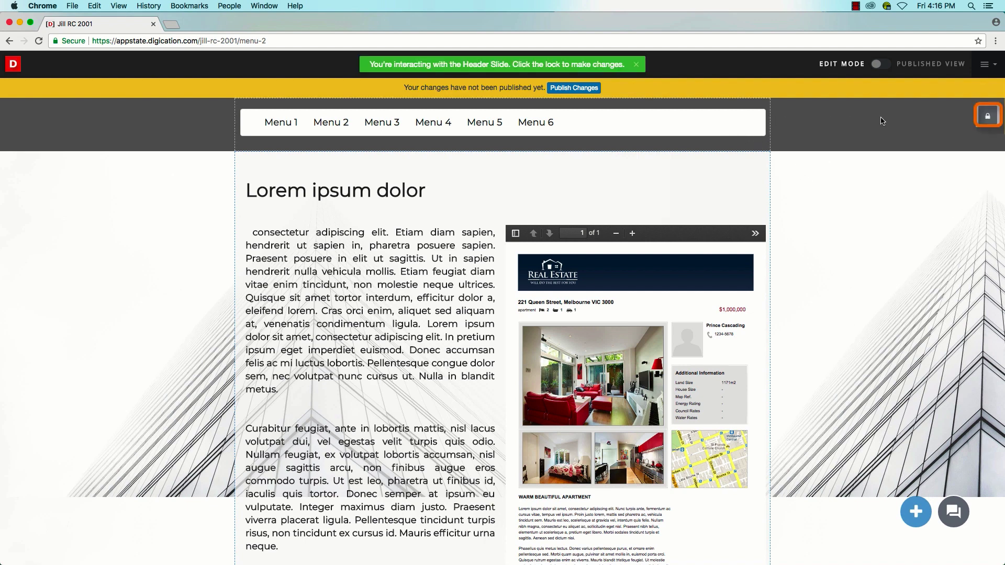
left_click(985, 116)
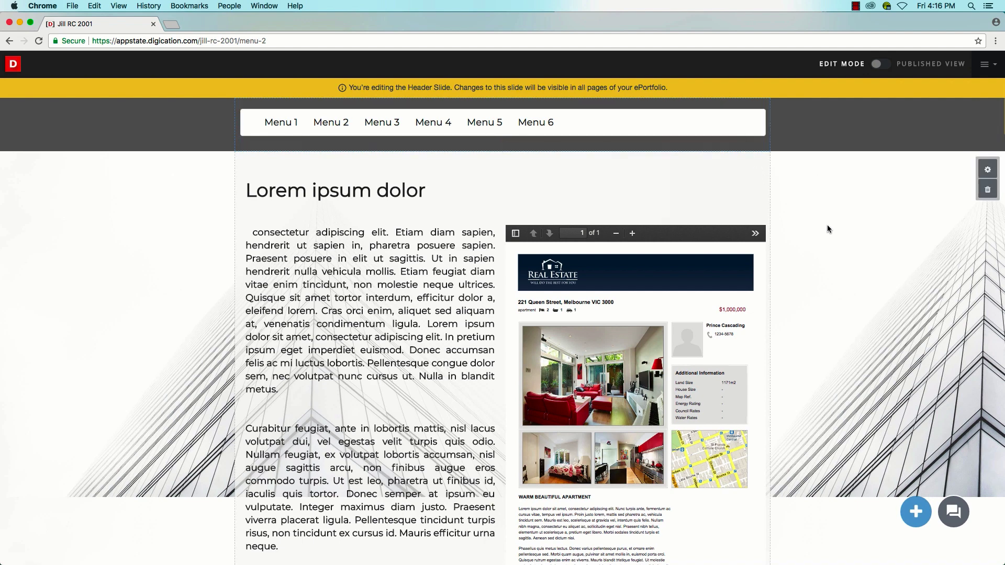
- Leave the header by returning to the Menu 2 page body
left_click(826, 228)
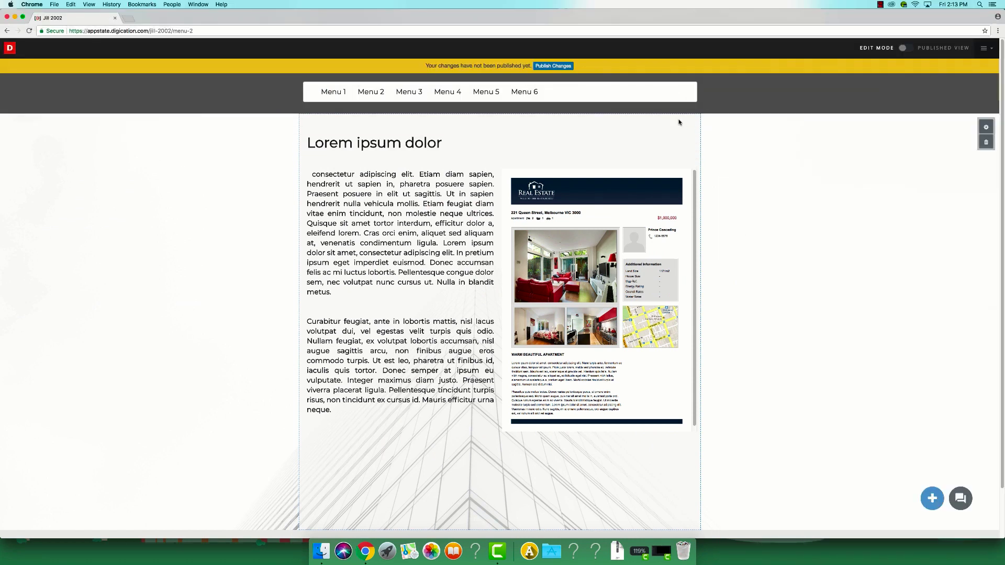
- Unlock the header slide and bring up Page Settings listing Menu 1 through Menu 6
left_click(656, 96)
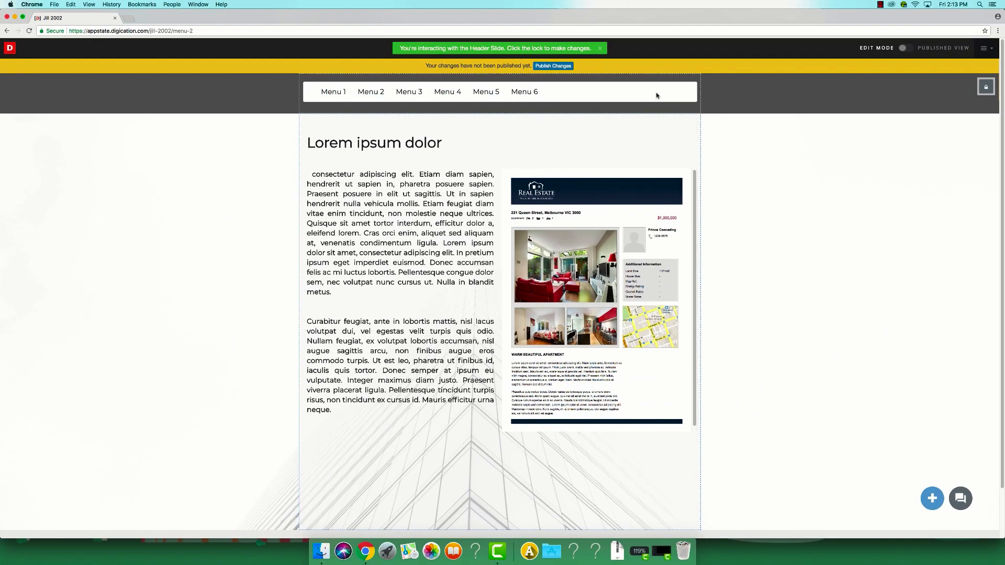
left_click(985, 86)
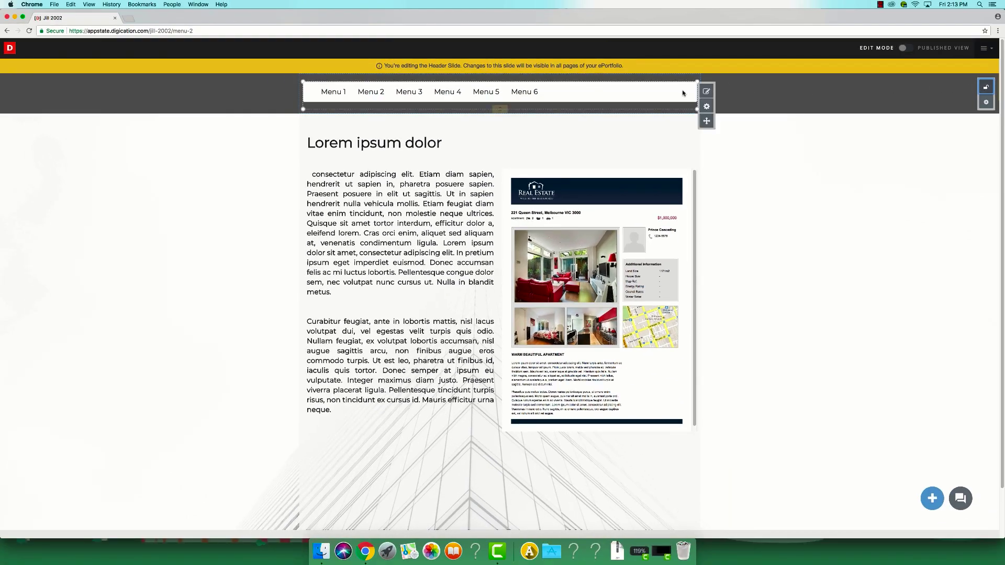
mouse_move(499, 91)
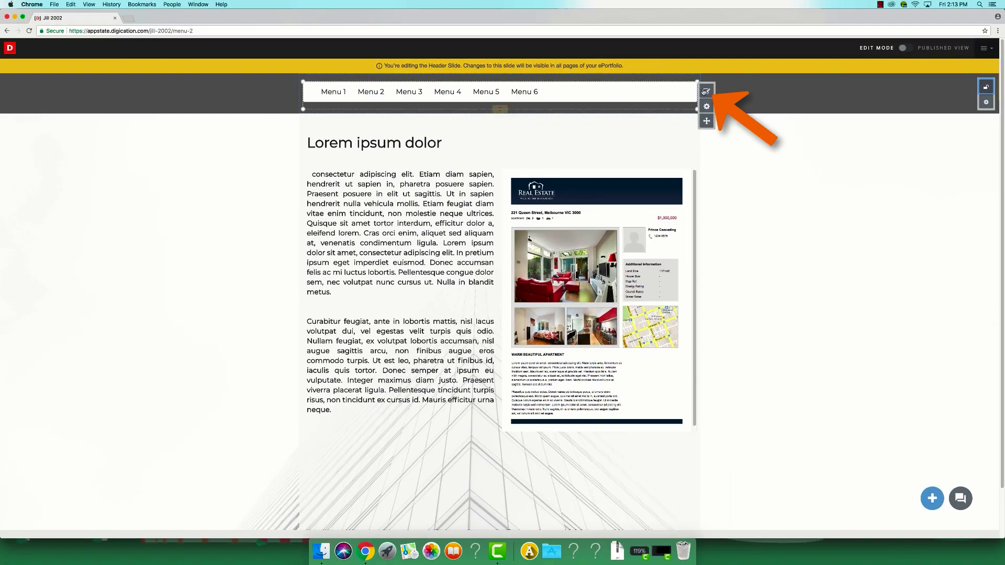
left_click(705, 92)
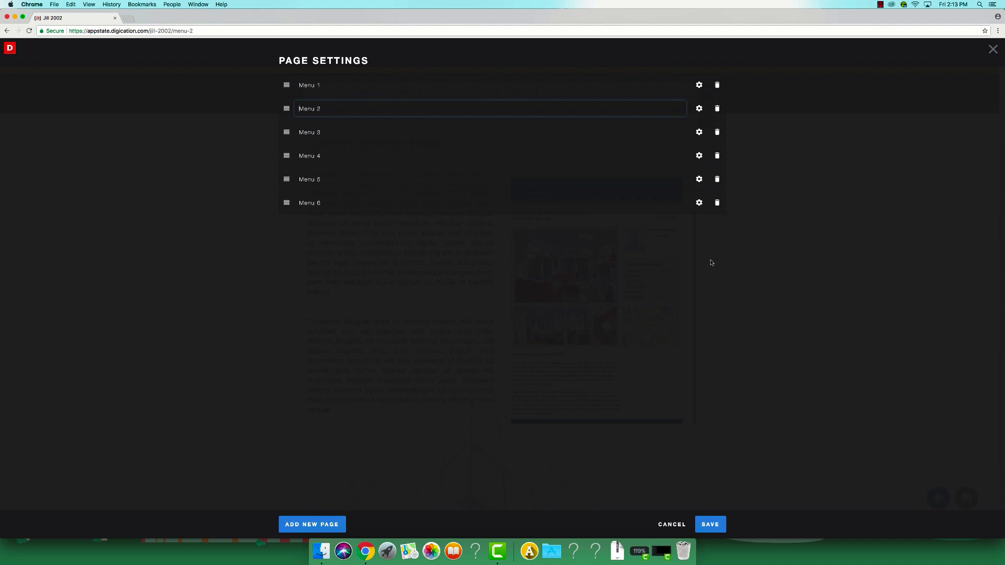
left_click(318, 519)
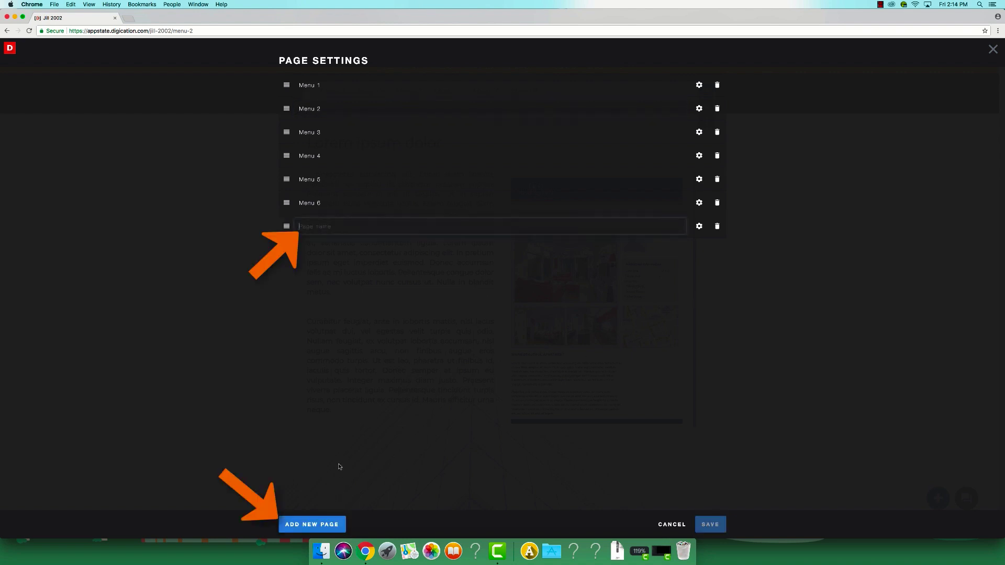
type("New Page")
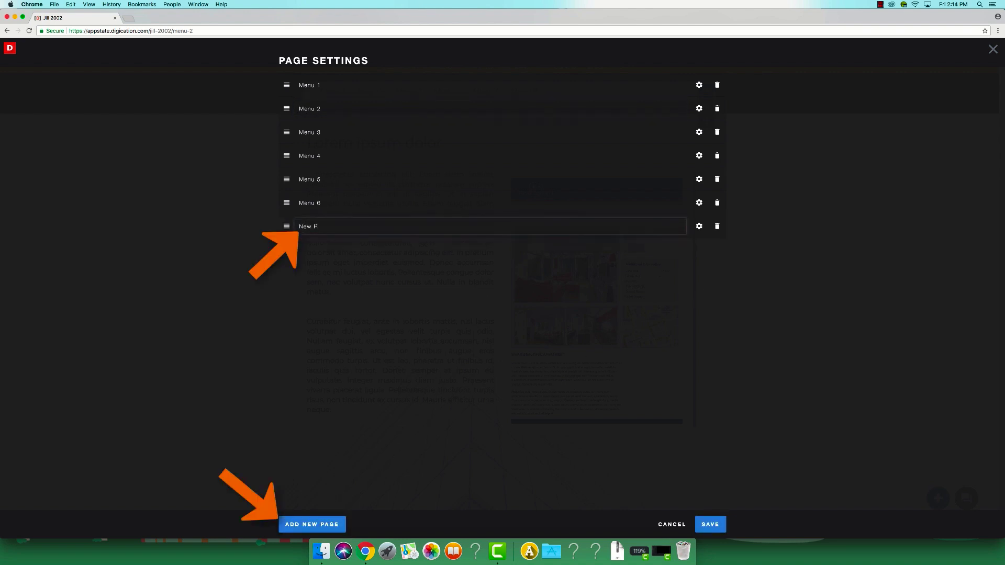
left_click(378, 295)
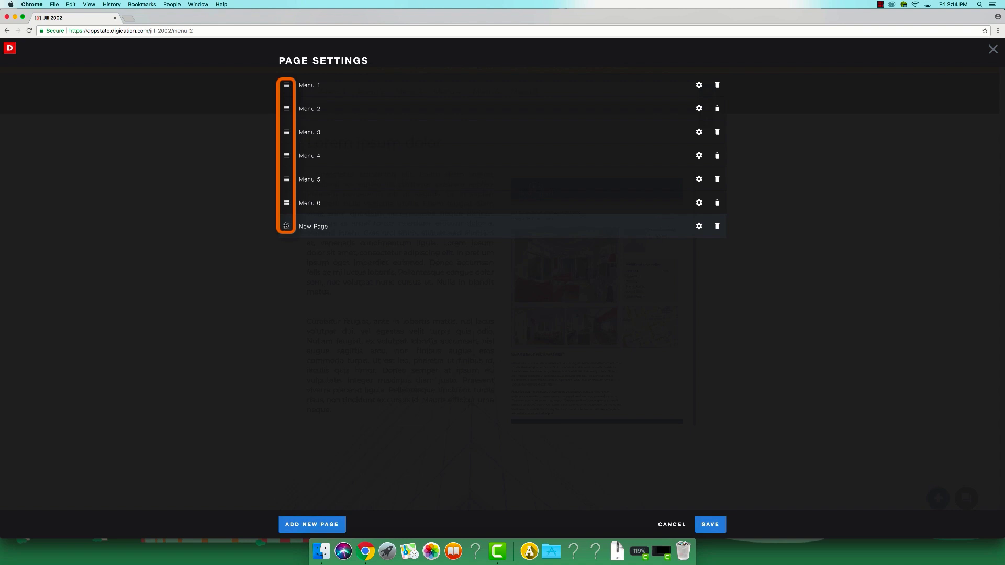
left_click_drag(286, 227, 287, 106)
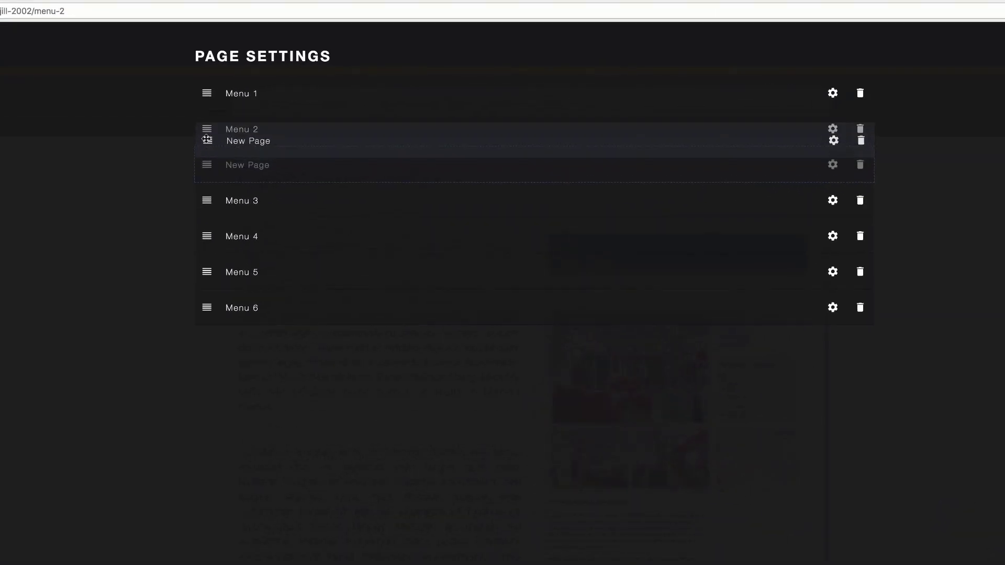
left_click_drag(97, 149, 98, 151)
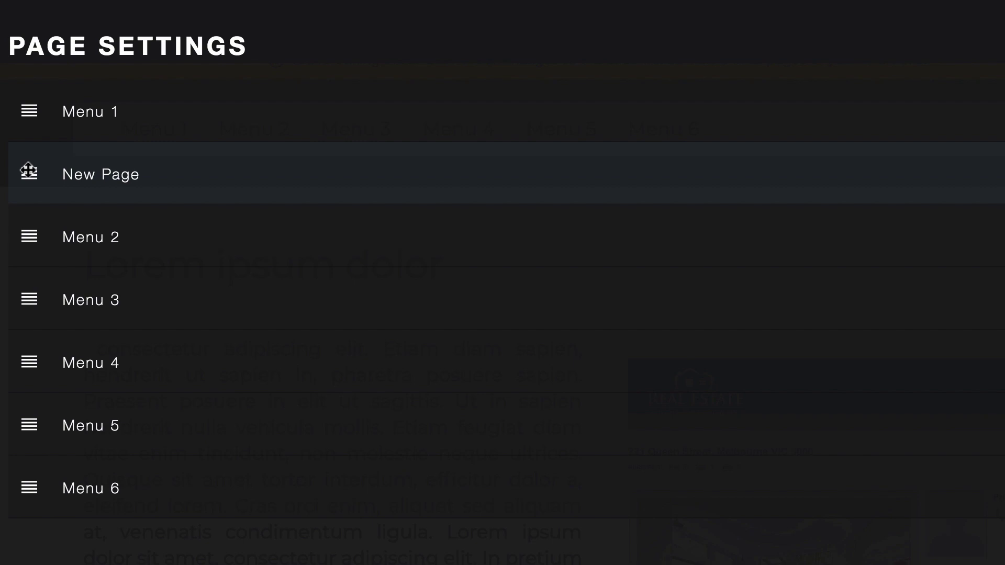
left_click_drag(28, 170, 61, 175)
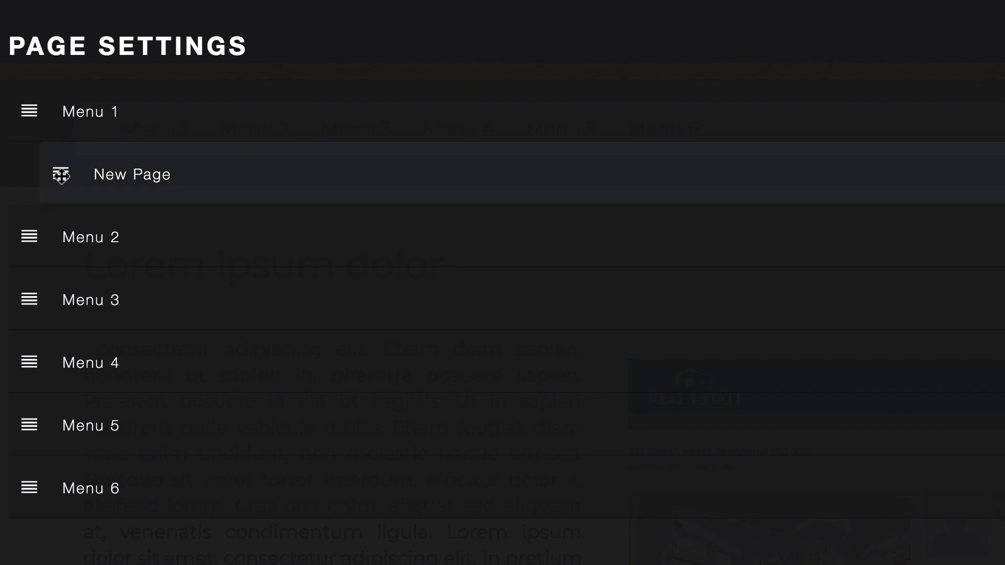
left_click(173, 174)
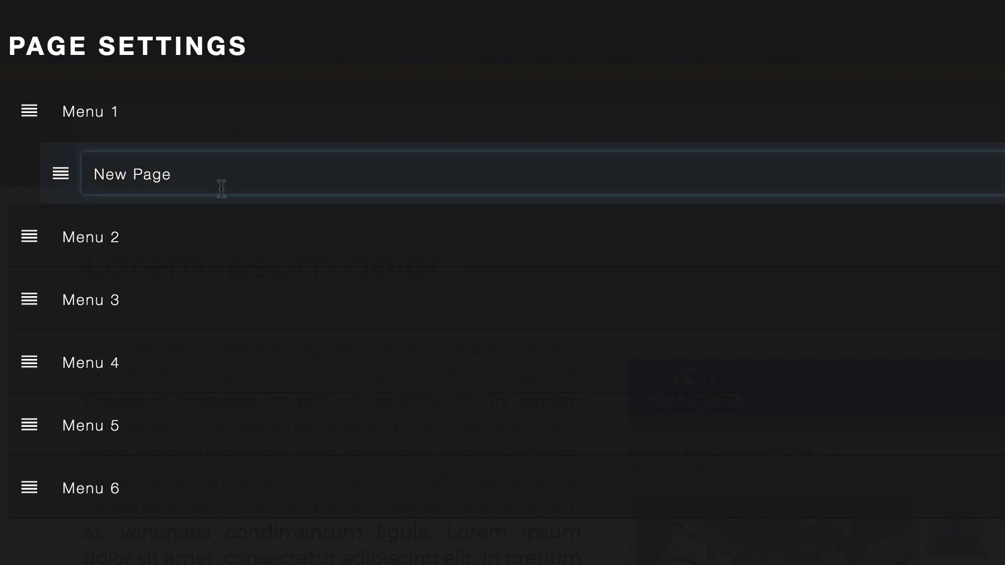
key("BackSpace")
key("BackSpace")
key("BackSpace")
key("BackSpace")
key("Return")
type("Pages")
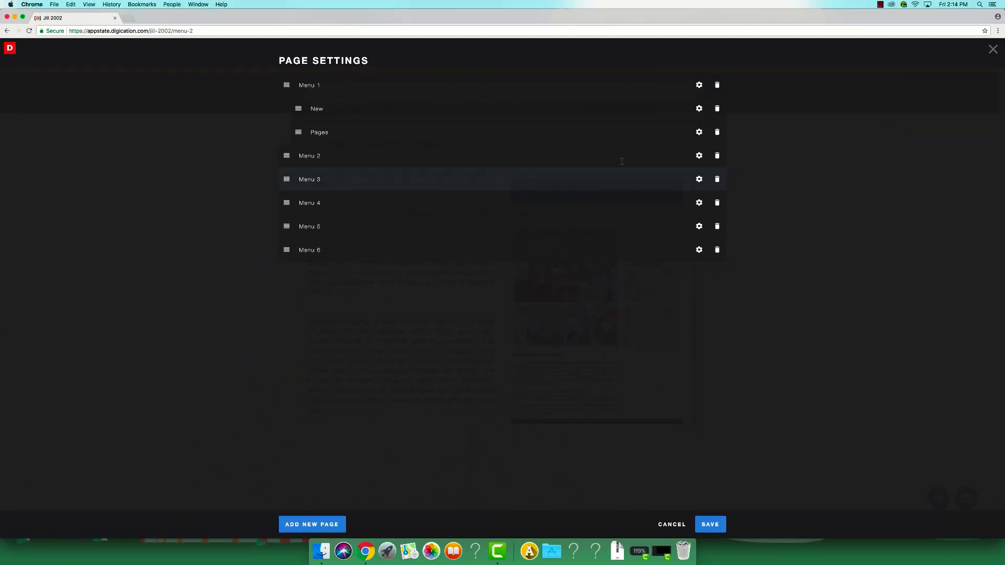
left_click(717, 132)
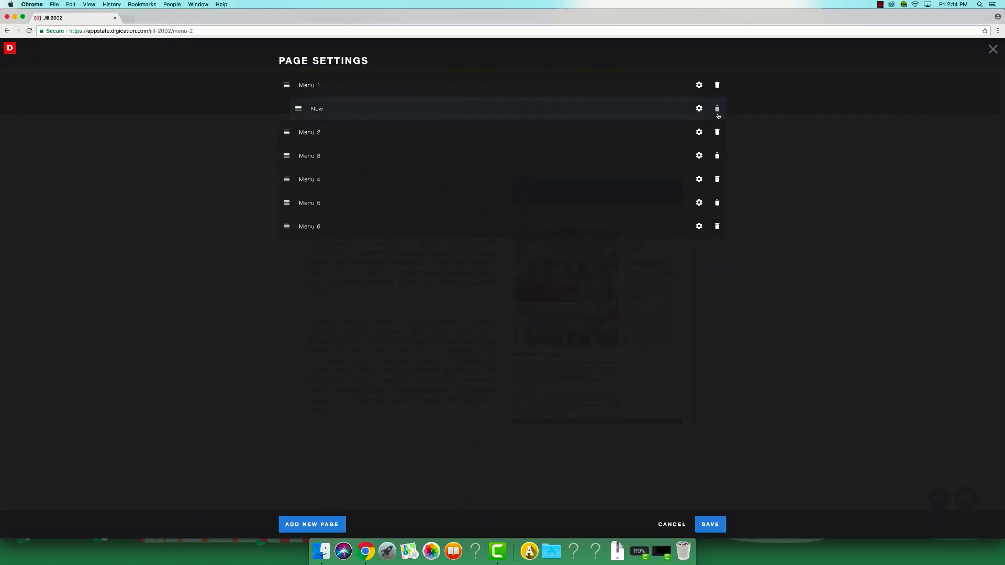
left_click(717, 111)
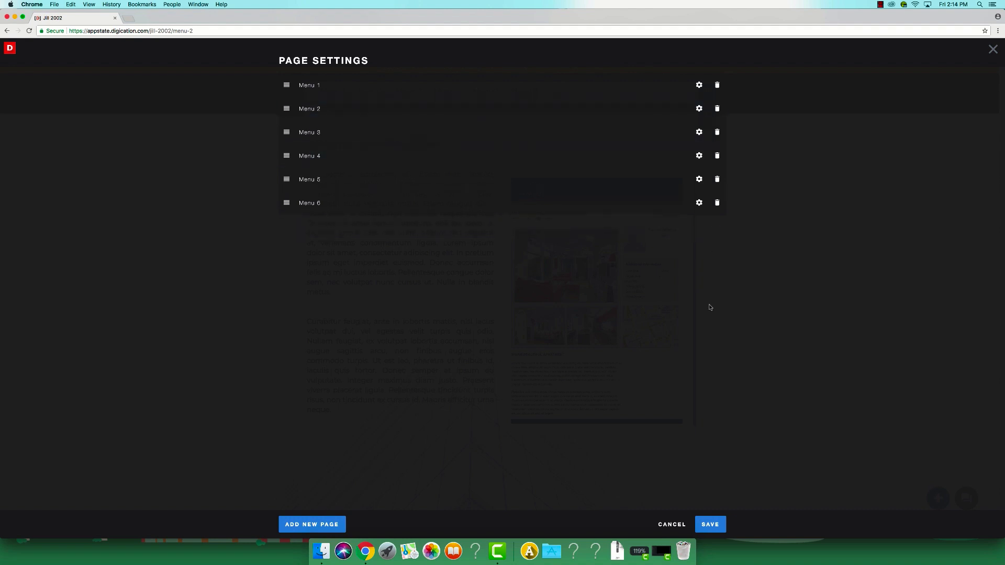
- Save Page Settings and bring up the header menu's Customize Style panel
left_click(708, 523)
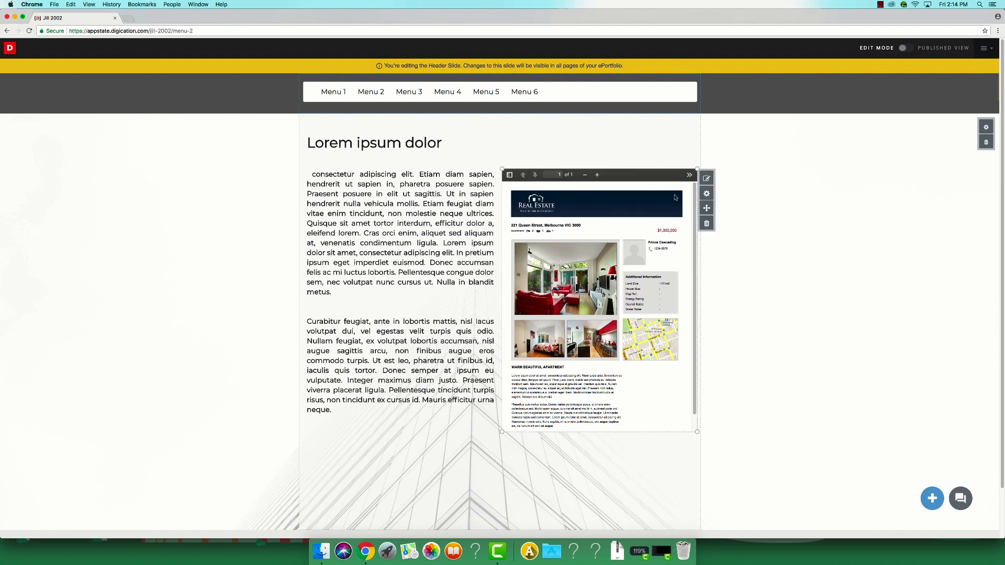
mouse_move(682, 101)
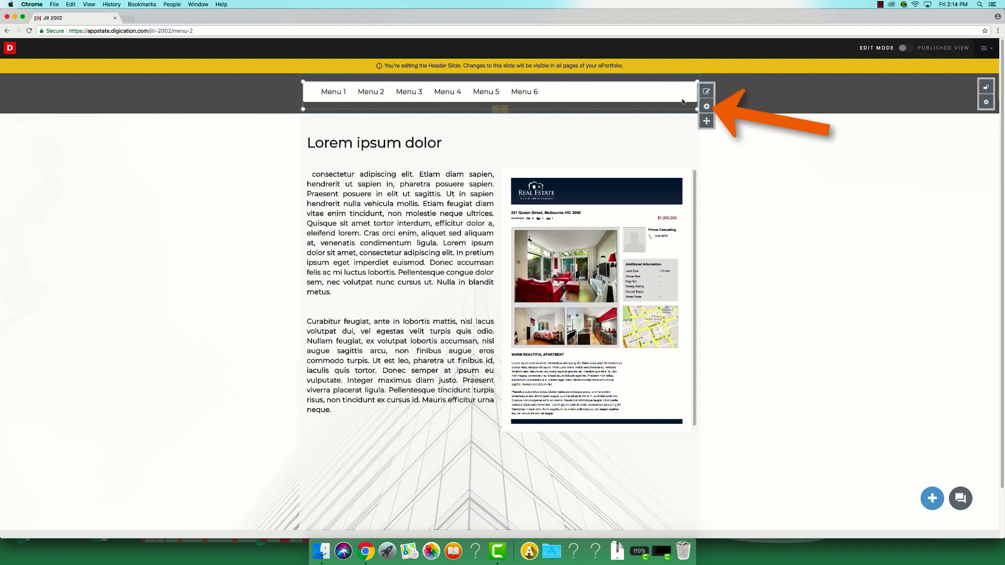
left_click(707, 107)
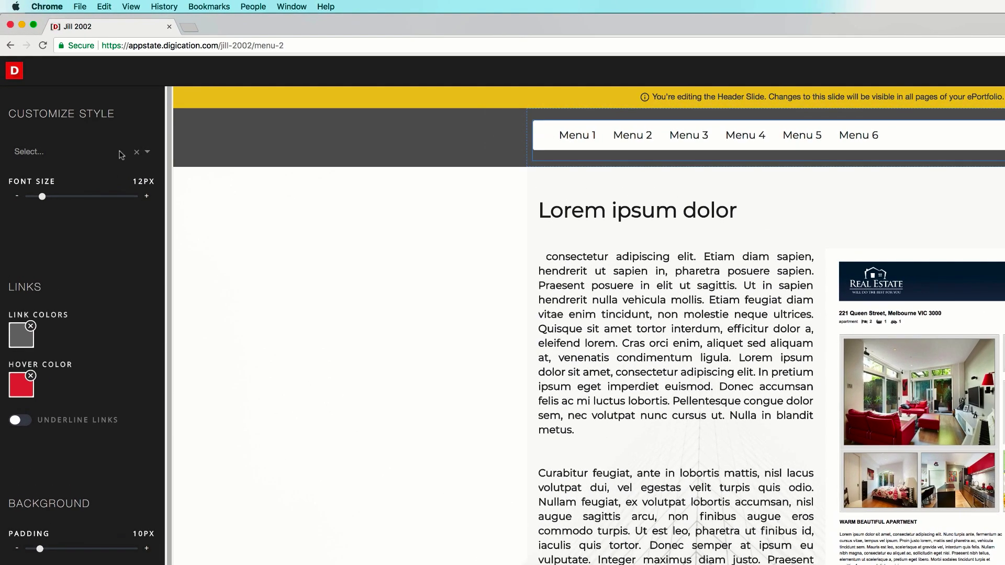
- Set the header menu font to Anonymous Pro at 26px
left_click(80, 102)
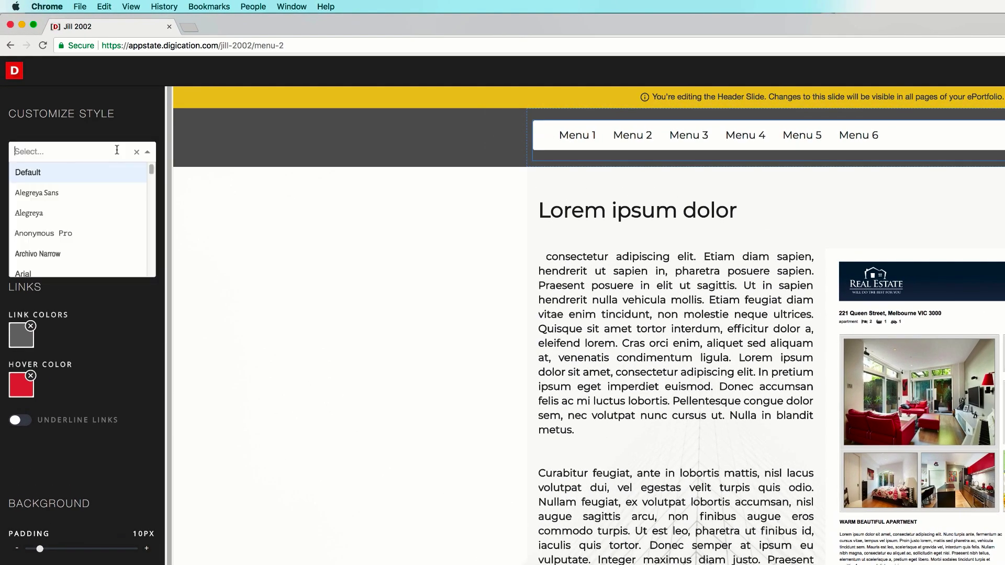
left_click(114, 231)
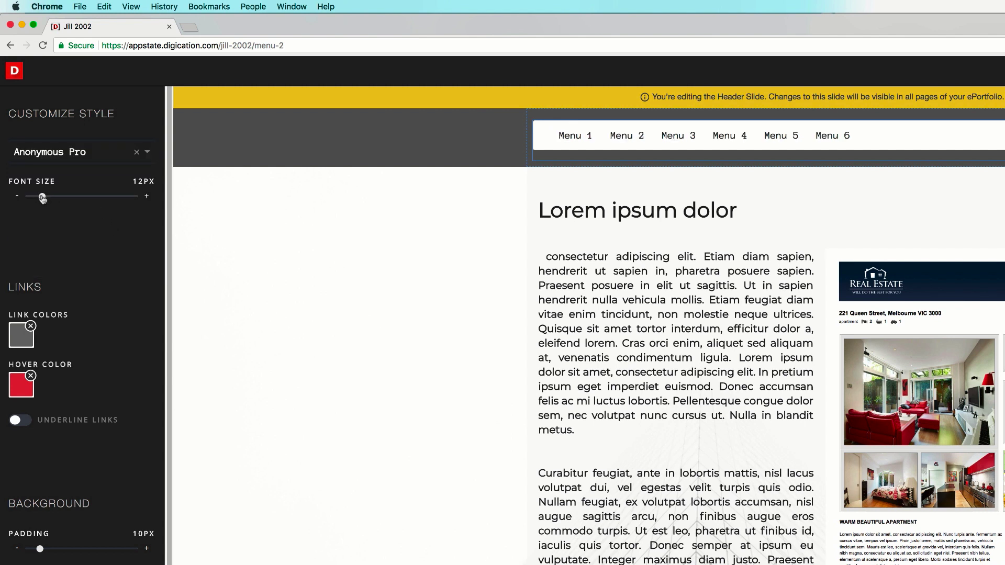
left_click_drag(42, 197, 58, 201)
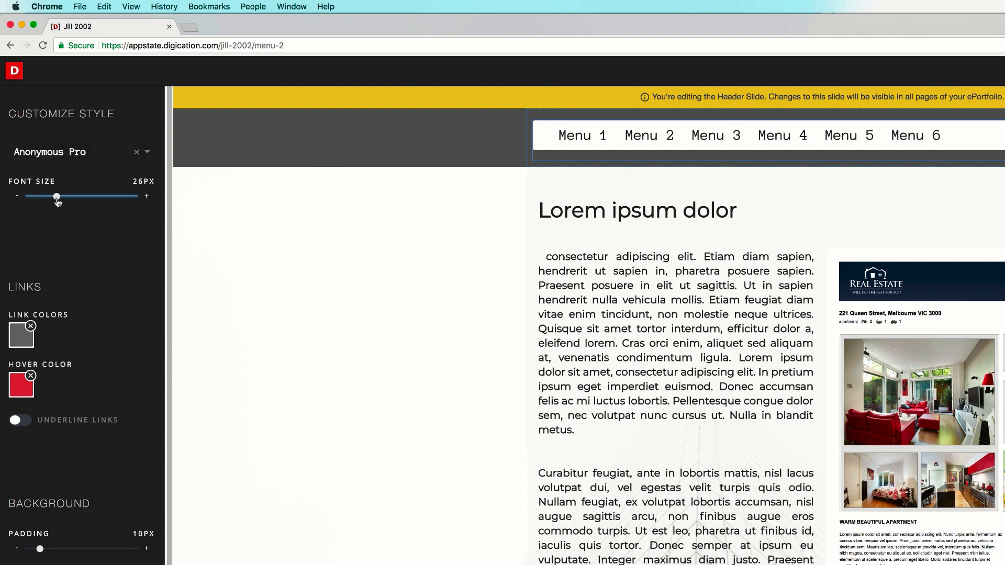
- Make the menu links blue with no underline and raise padding to 11px
left_click(30, 343)
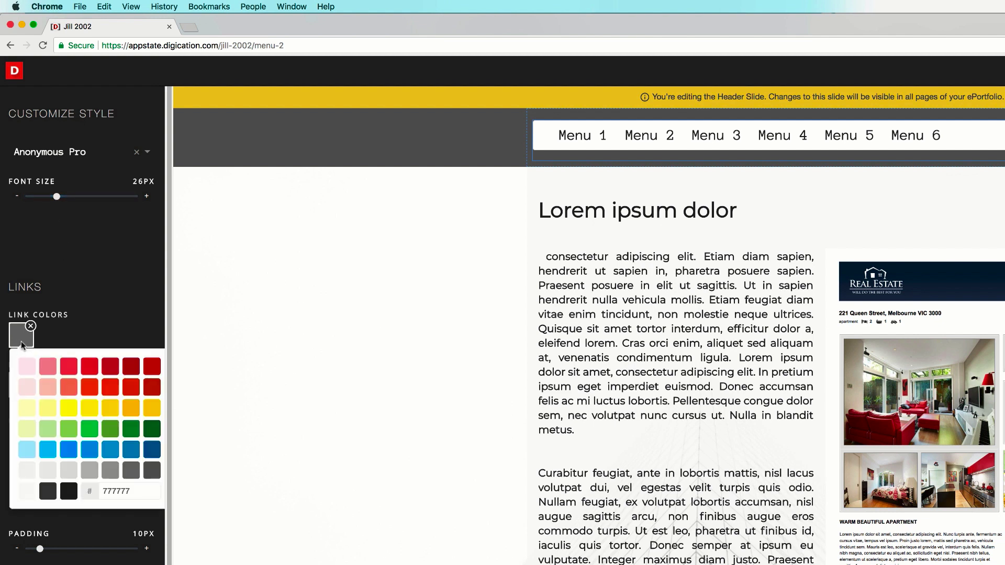
left_click(111, 449)
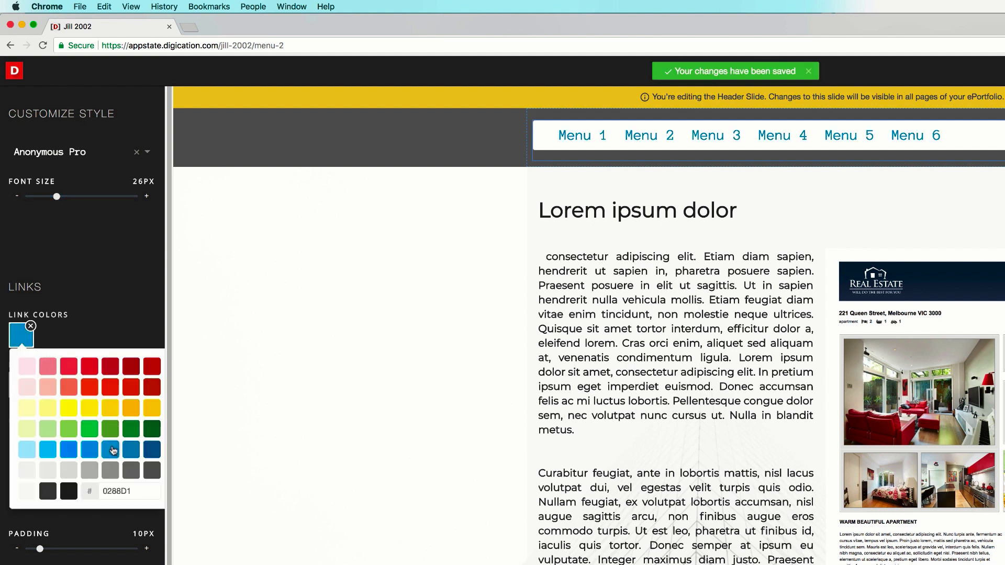
left_click(105, 335)
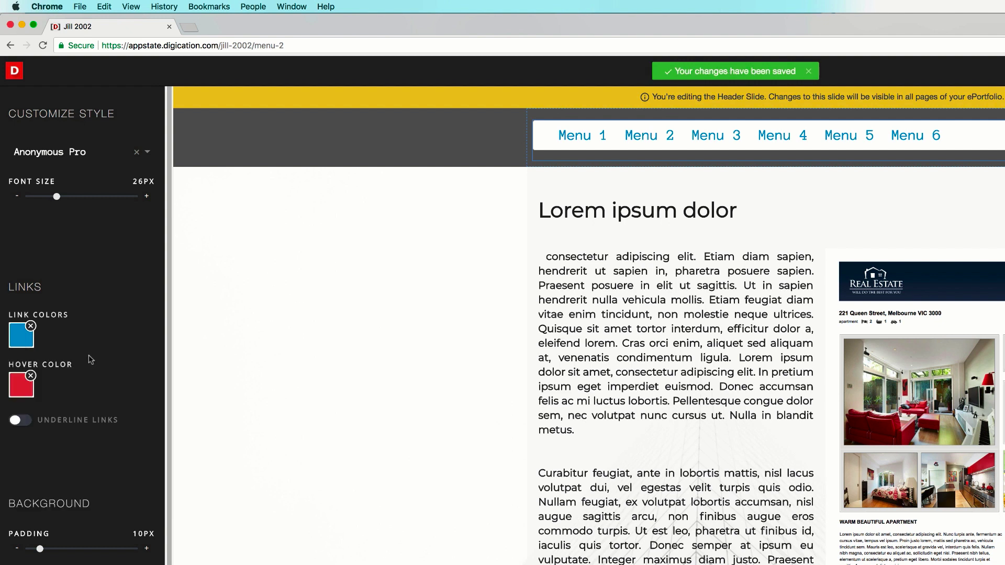
left_click(27, 424)
left_click(27, 424)
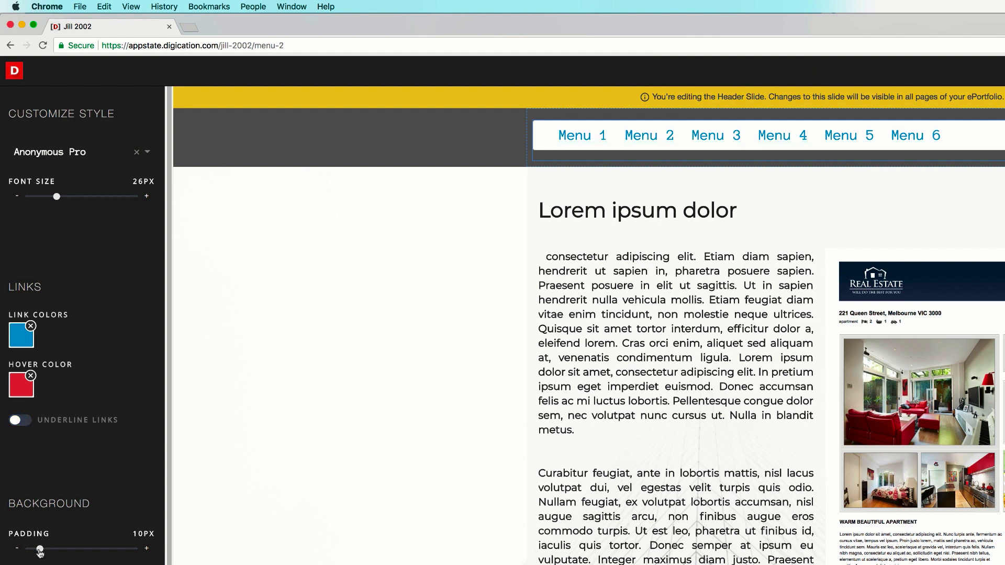
mouse_move(40, 549)
left_mouse_down()
mouse_move(72, 549)
mouse_move(42, 555)
left_mouse_up()
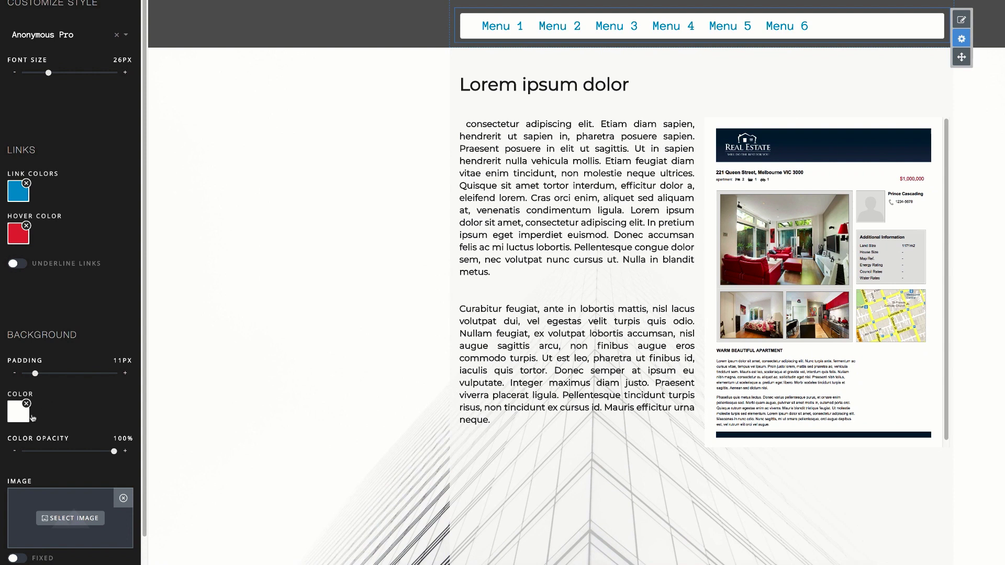
- Give the header menu a yellow background at 35% color opacity
left_click(30, 418)
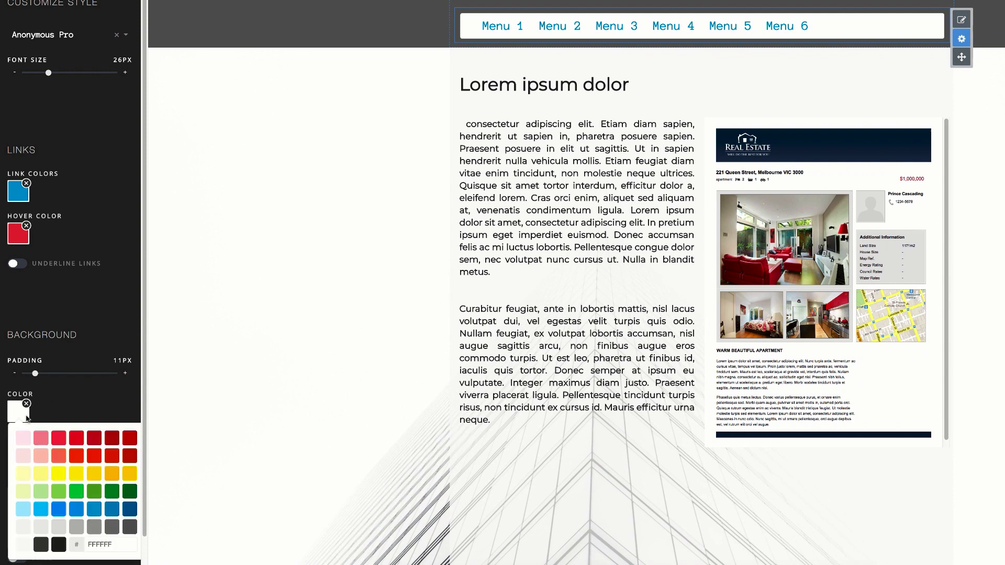
left_click(95, 474)
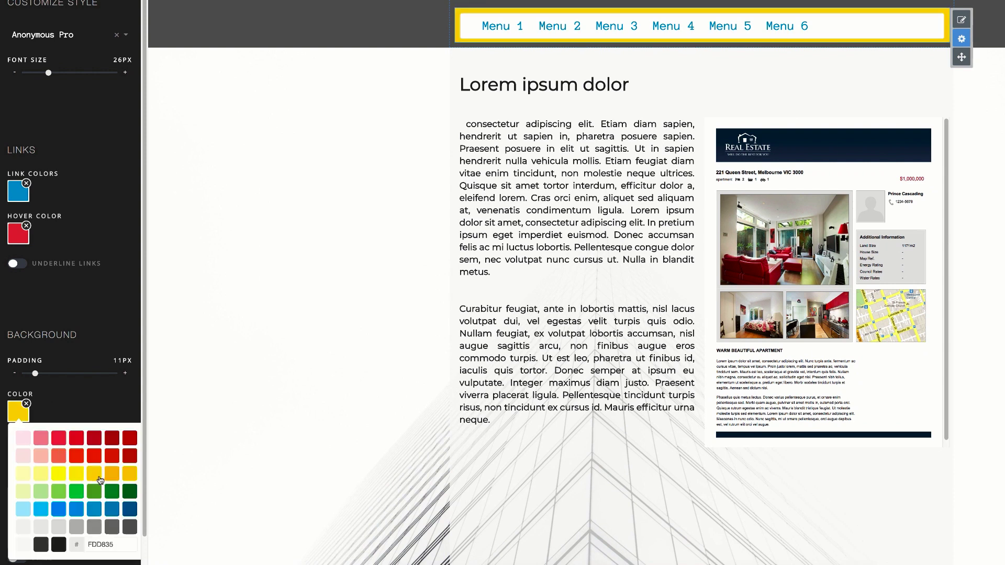
left_click(93, 413)
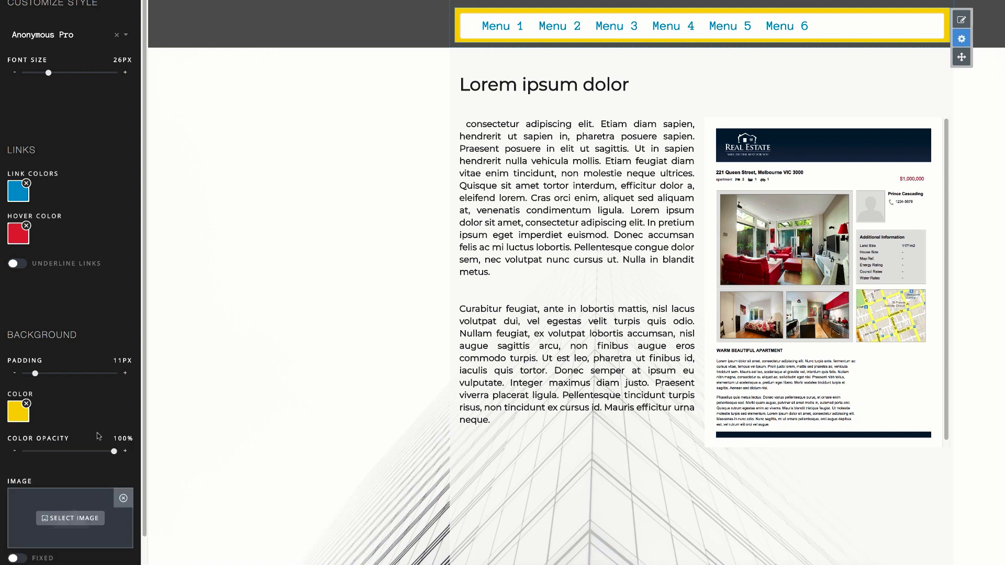
left_click_drag(117, 452, 55, 453)
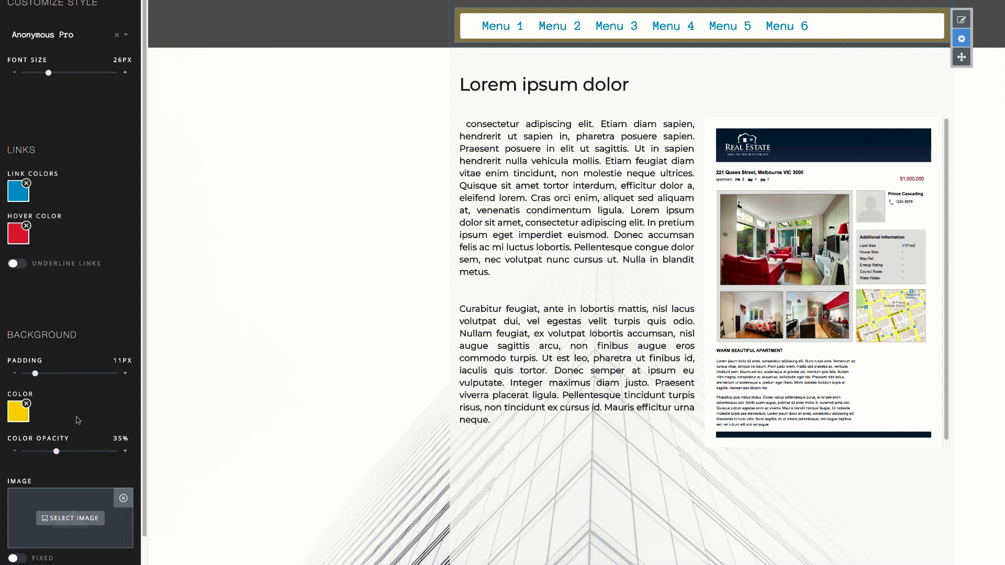
- Upload aportfolio-badge-y.png from Downloads as the menu background image
left_click(80, 516)
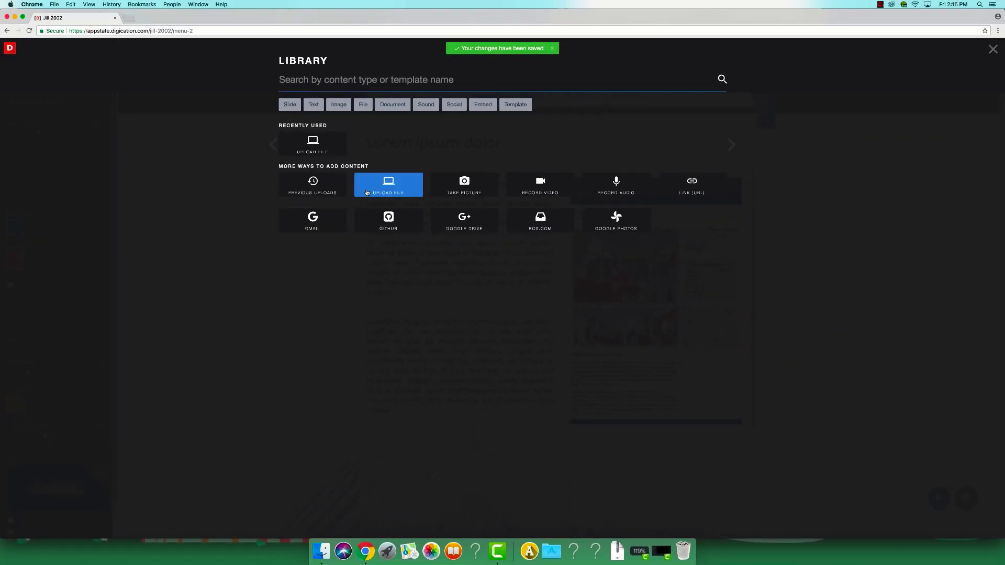
left_click(367, 194)
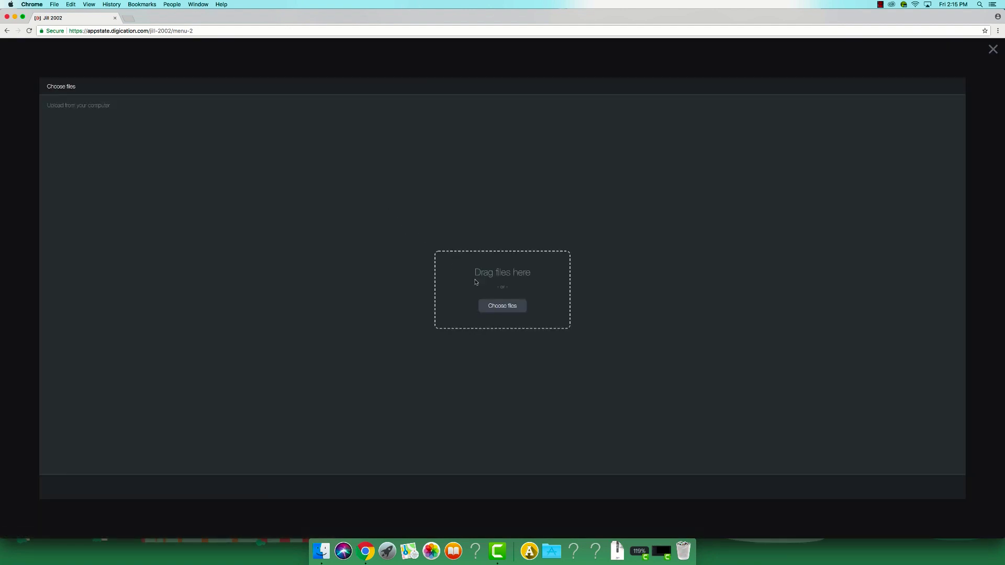
left_click(502, 305)
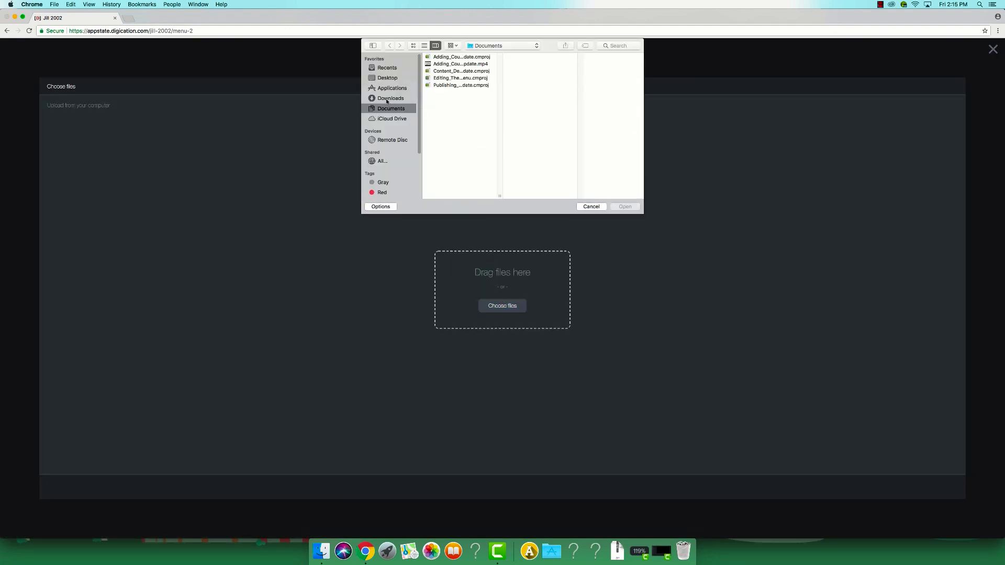
left_click(390, 98)
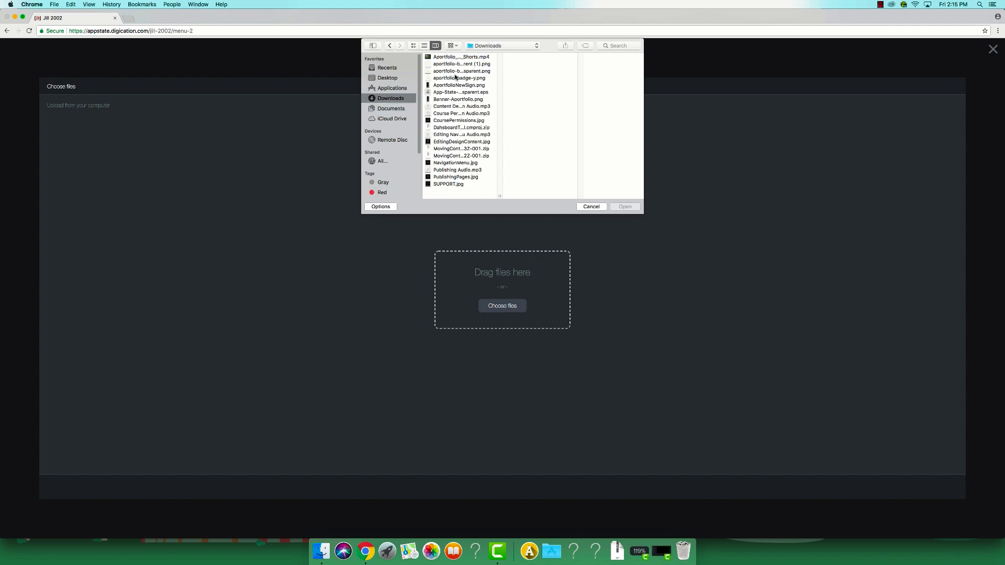
left_click(455, 78)
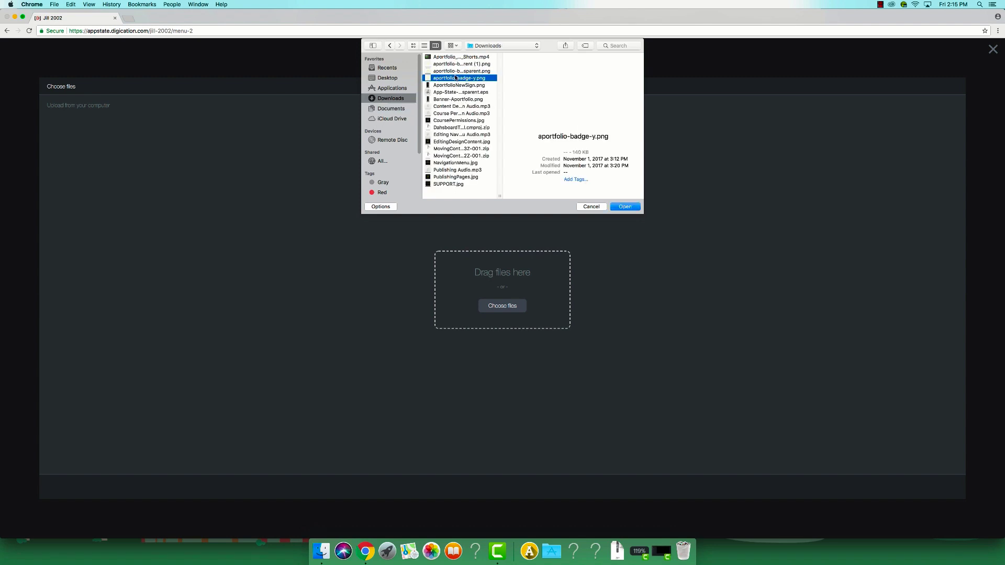
left_click(619, 207)
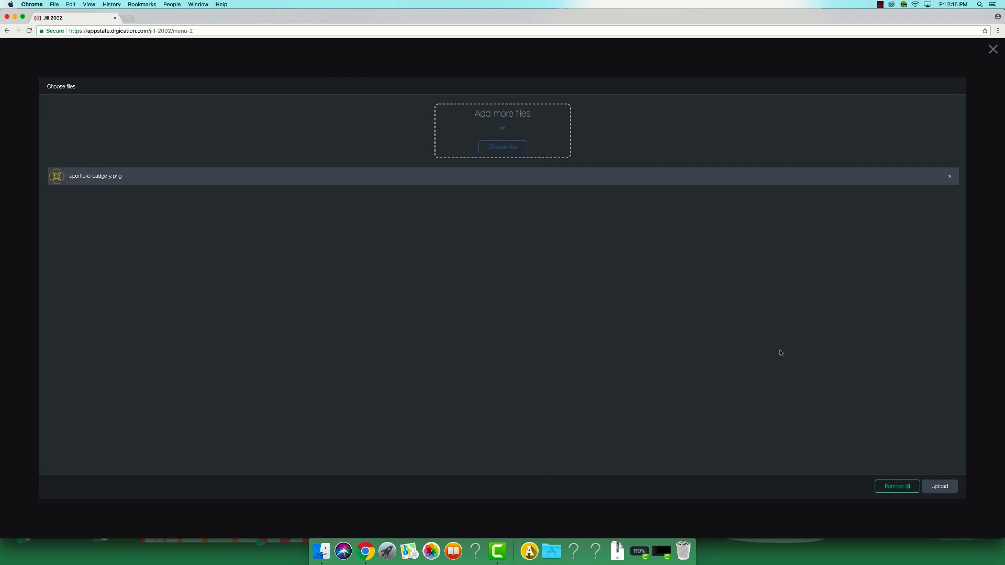
left_click(940, 487)
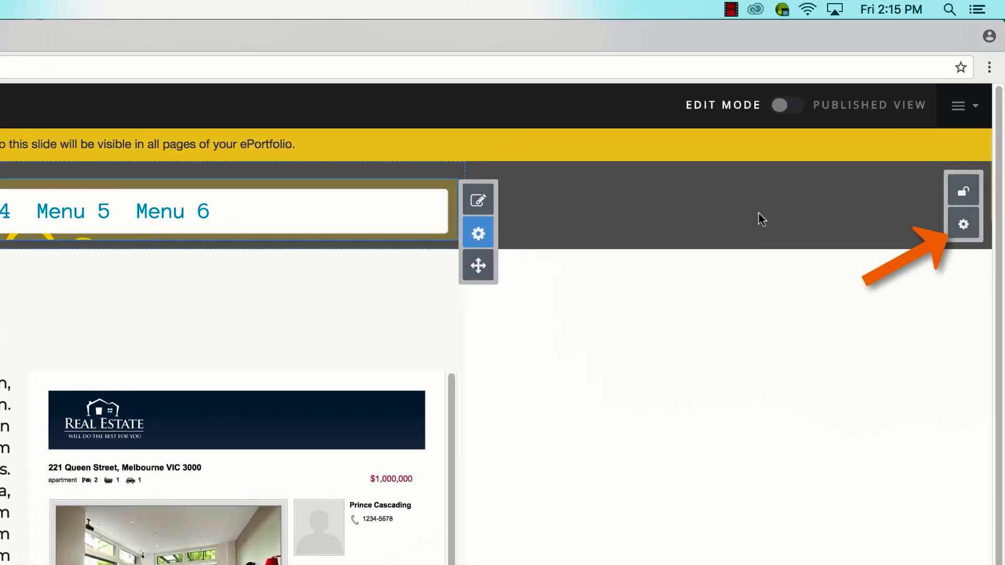
- Set the header slide's content background to amber FBC02D and begin adding a background image
left_click(964, 228)
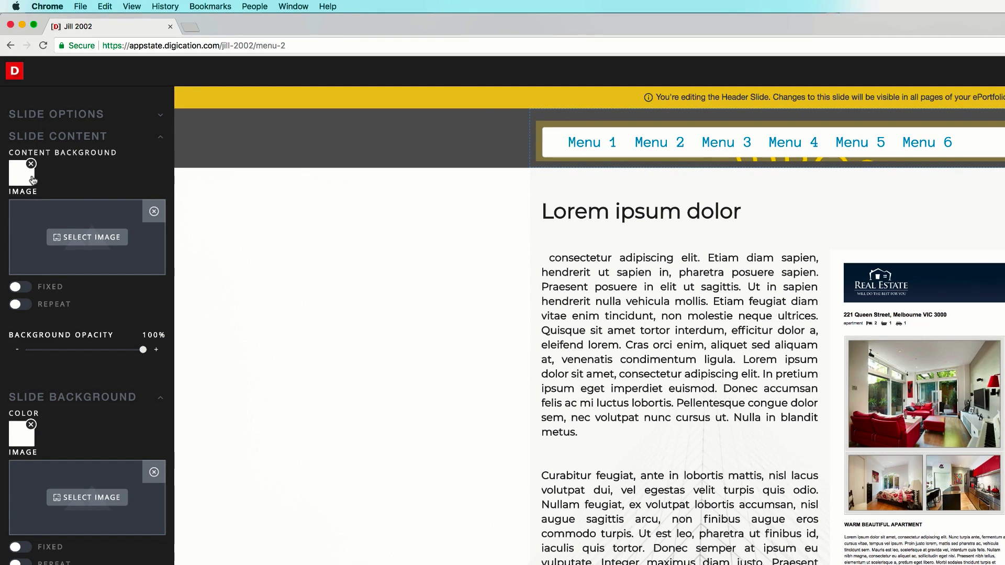
left_click(30, 180)
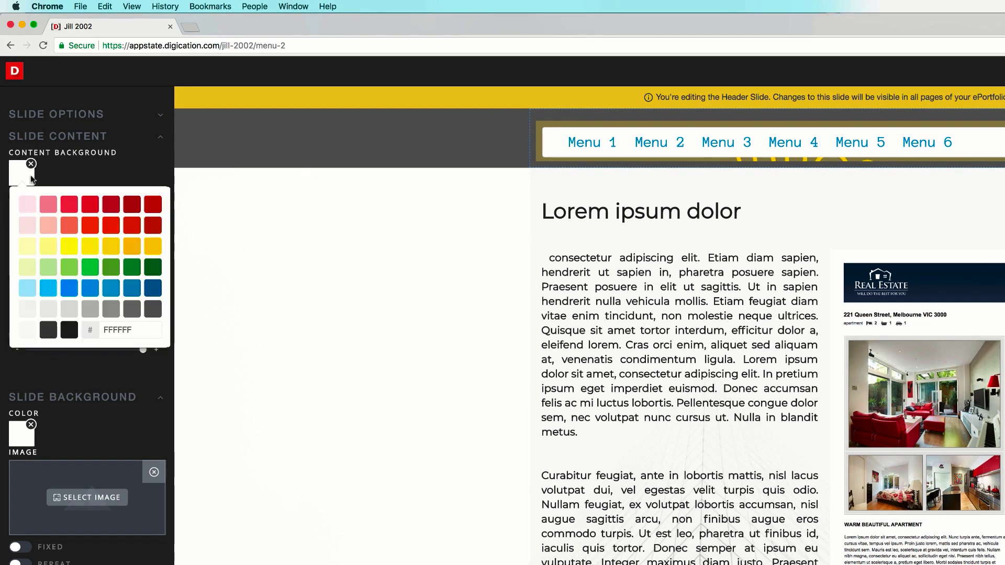
left_click(113, 292)
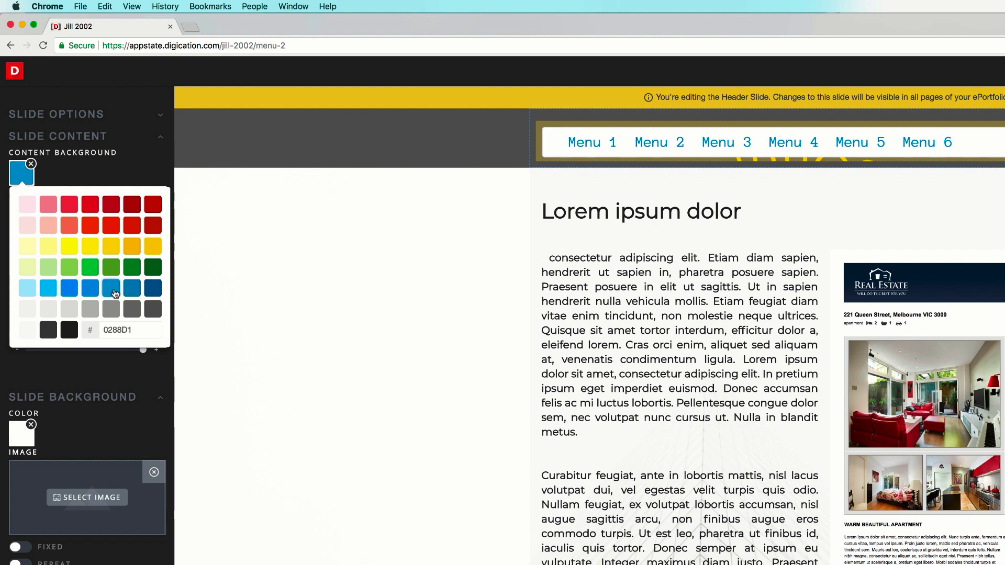
left_click(150, 248)
left_click(135, 249)
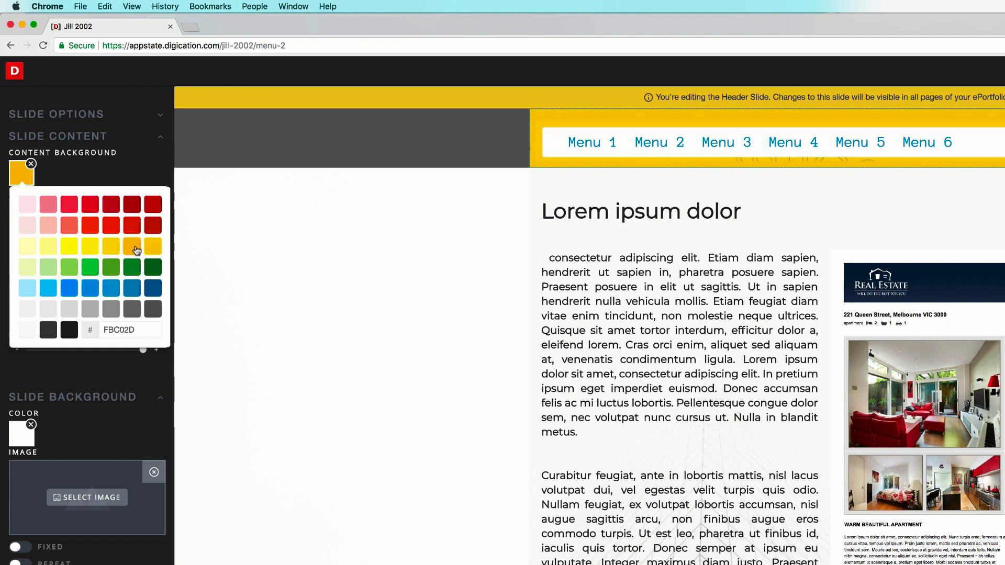
left_click(142, 156)
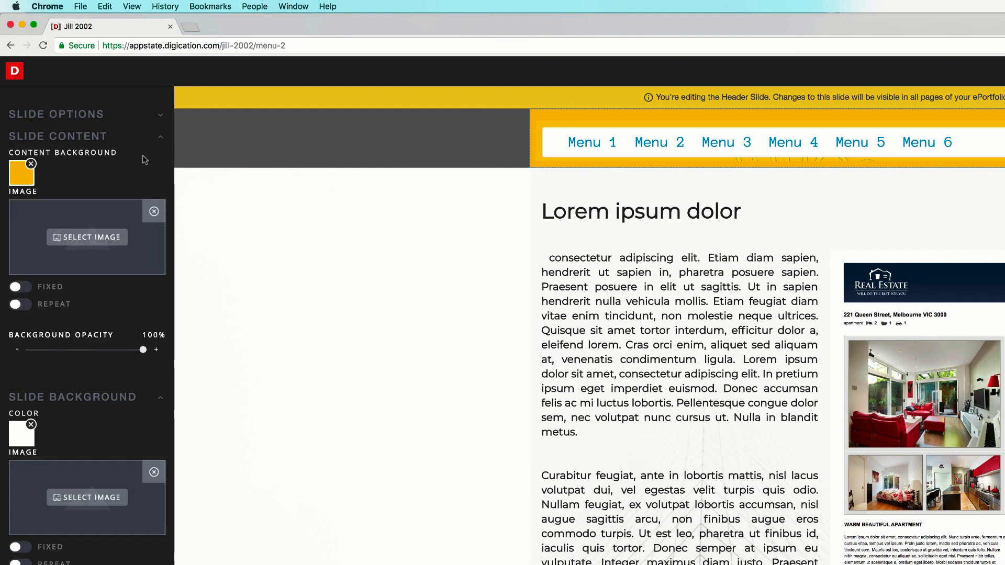
left_click(110, 238)
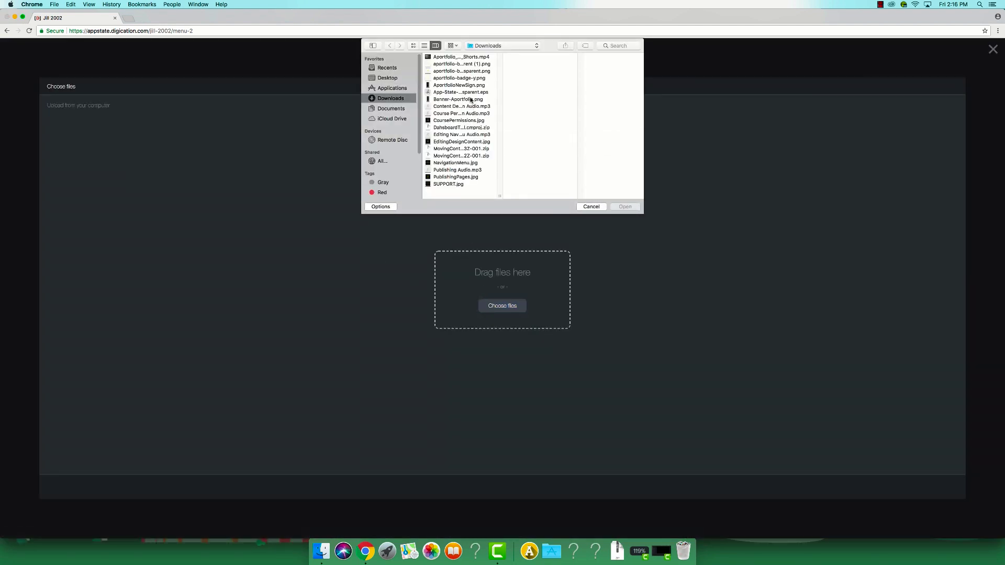
- Upload AportfolioNewSign.png as the slide content background and lower its background opacity
left_click(468, 85)
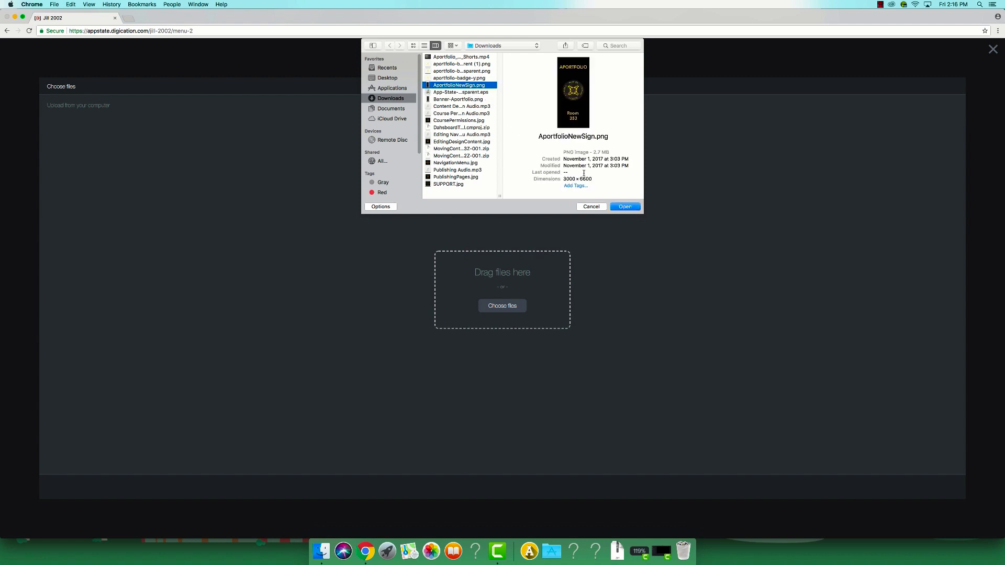
left_click(624, 207)
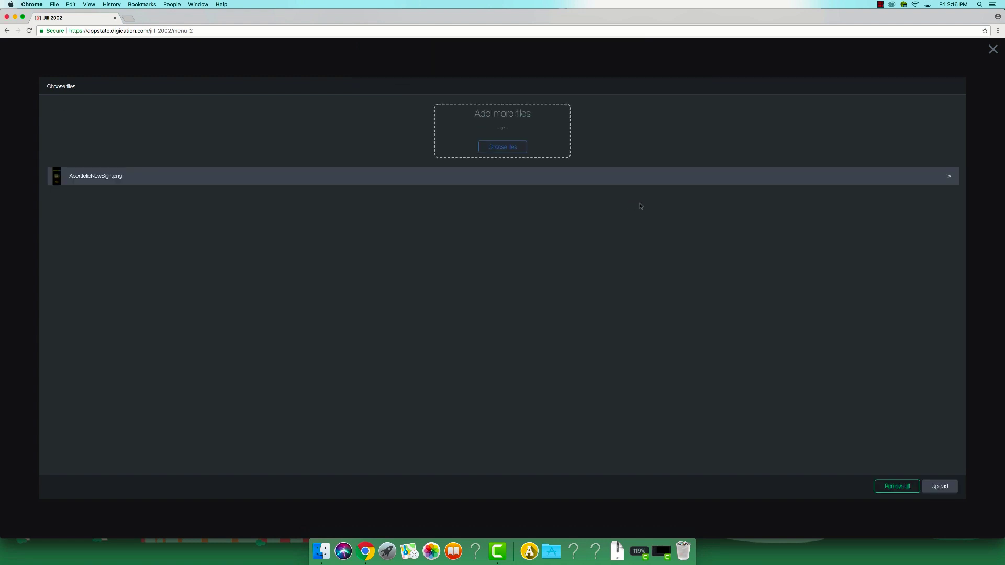
left_click(940, 487)
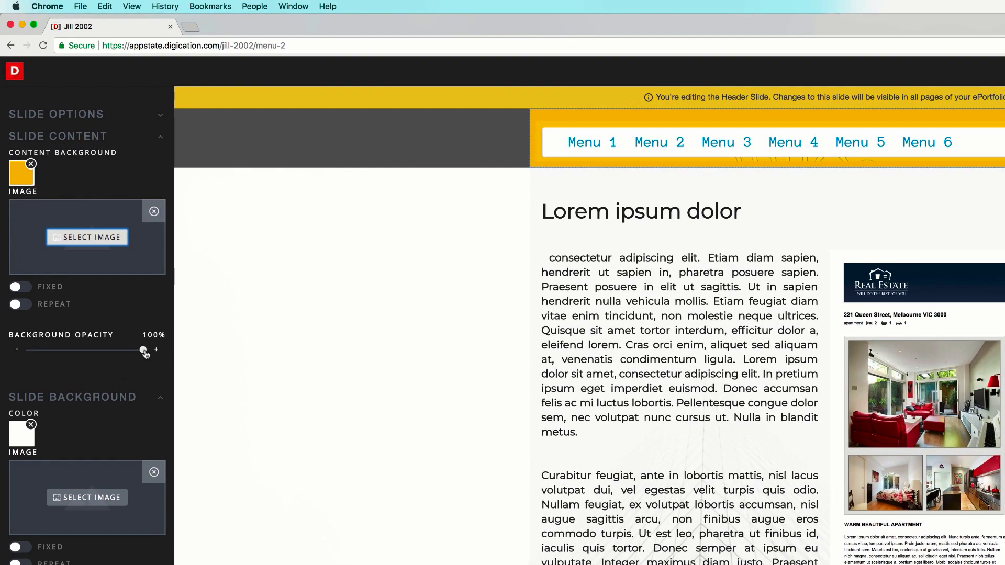
left_click_drag(108, 267, 79, 267)
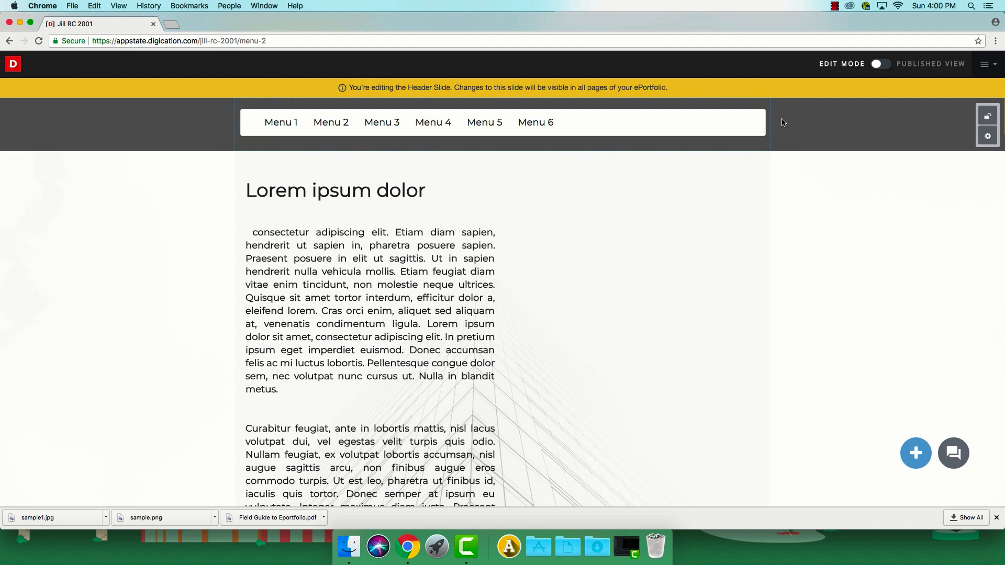
- Leave header editing and bring up the content Library on the Menu 2 page
left_click(745, 318)
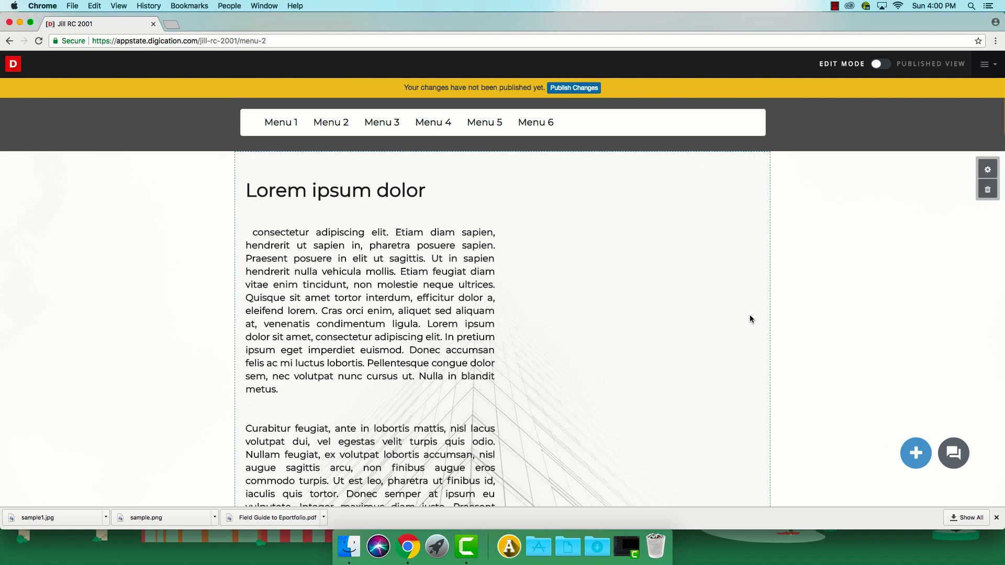
left_click(911, 450)
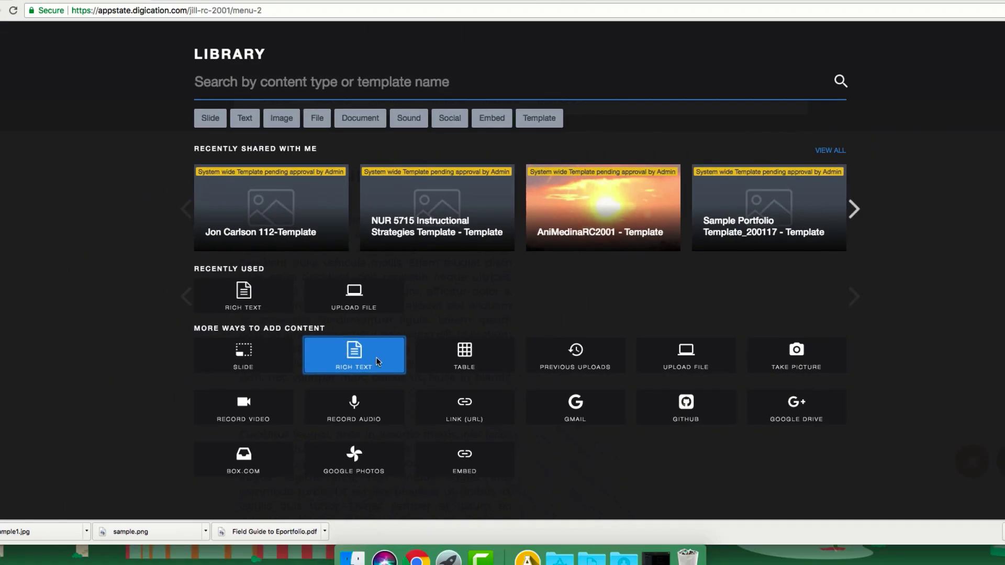
- Add a Rich Text block with the pasted Lorem ipsum paragraph and save it
left_click(376, 357)
left_click(367, 220)
key("super+v")
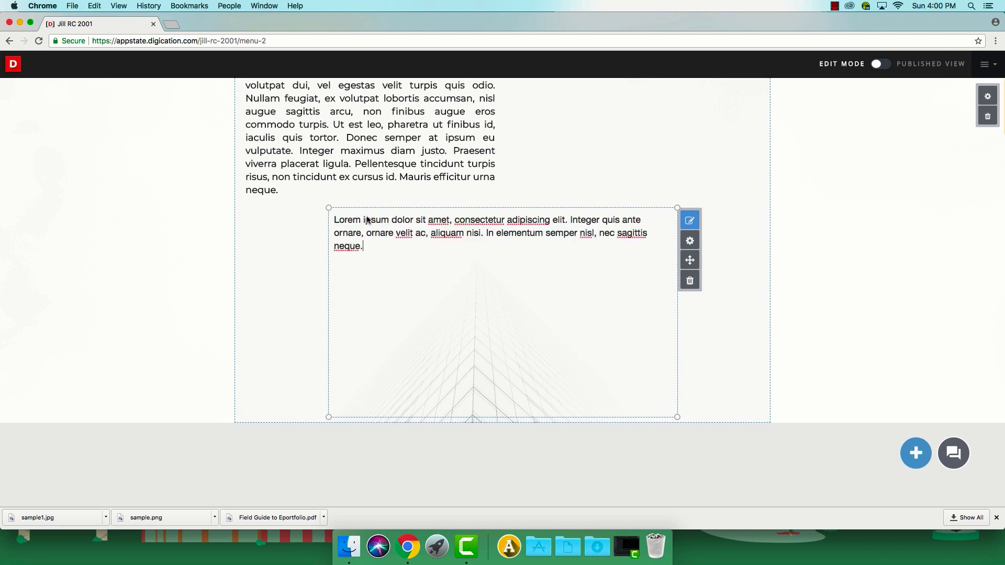
left_click(616, 158)
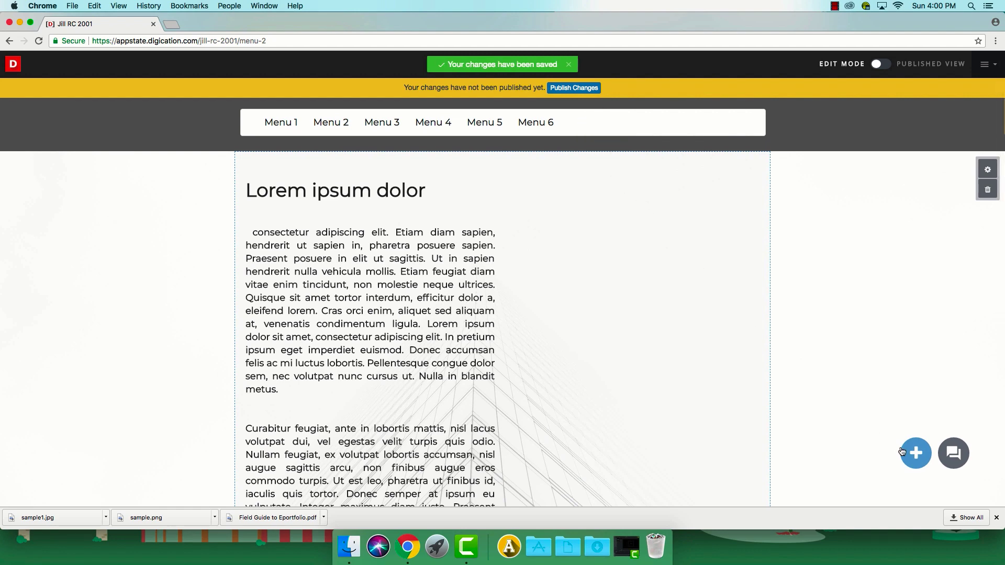
- Upload sample1.jpg from Documents as an image below the Lorem ipsum text
left_click(918, 458)
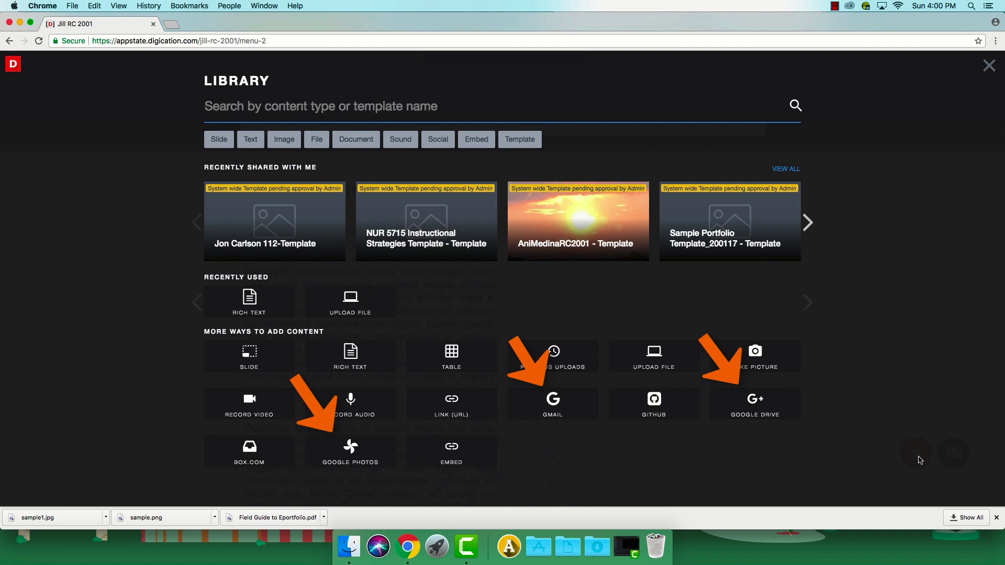
left_click(667, 369)
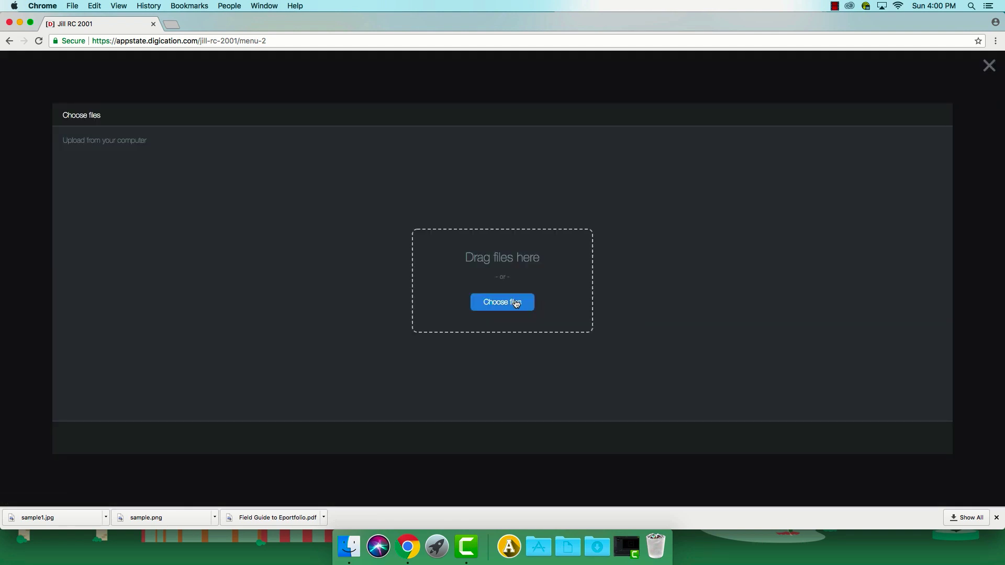
left_click(515, 303)
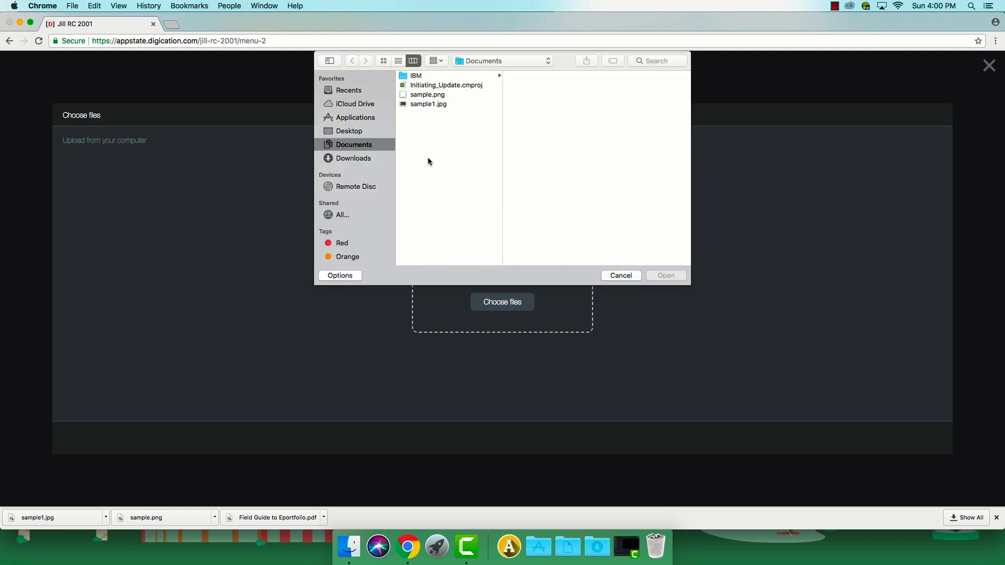
left_click(438, 105)
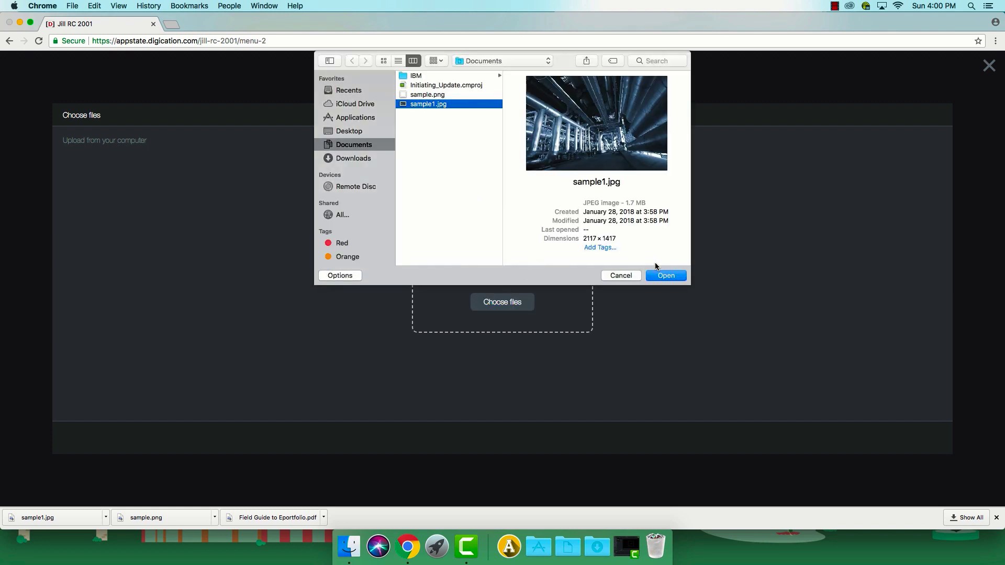
left_click(666, 277)
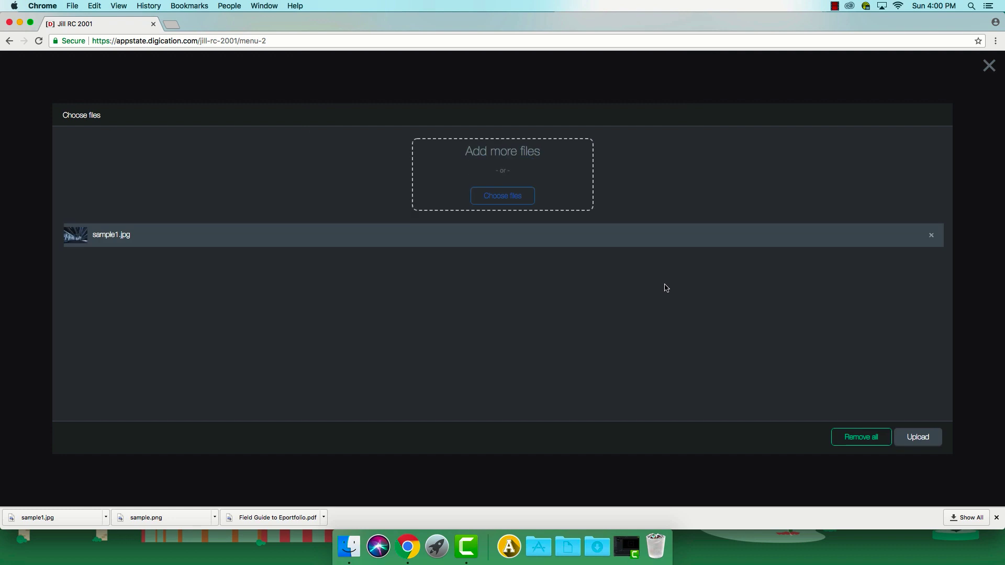
left_click(920, 438)
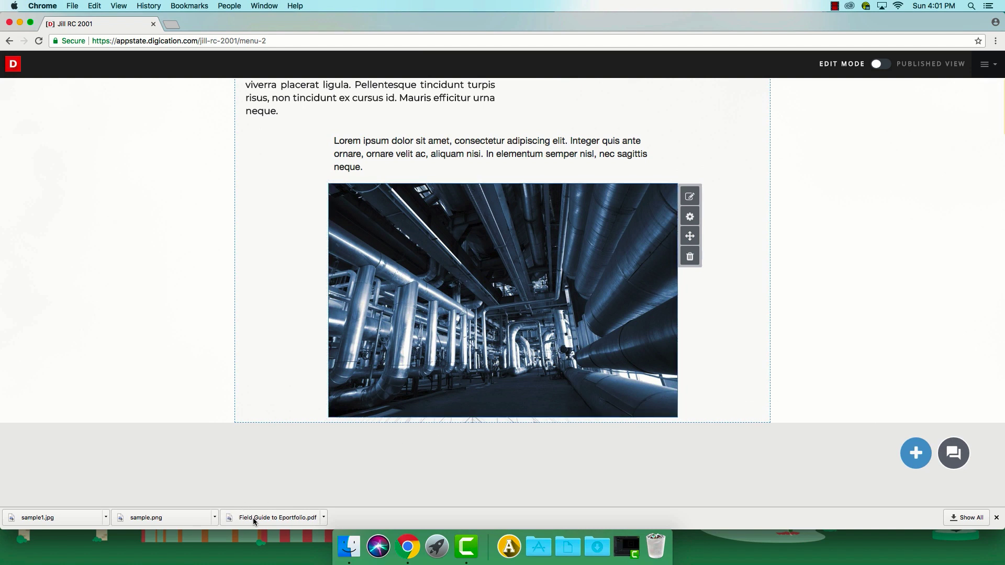
- Drag Field Guide to Eportfolio.pdf from the downloads bar to embed it below the pipes photo
left_click_drag(252, 518, 351, 472)
left_click_drag(476, 434, 702, 374)
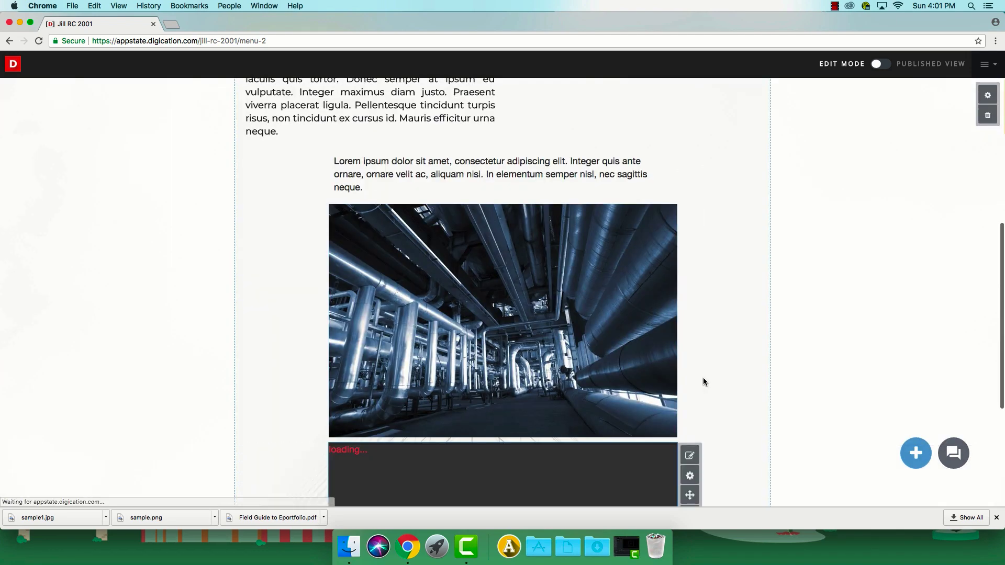
scroll(702, 382, "down", 3)
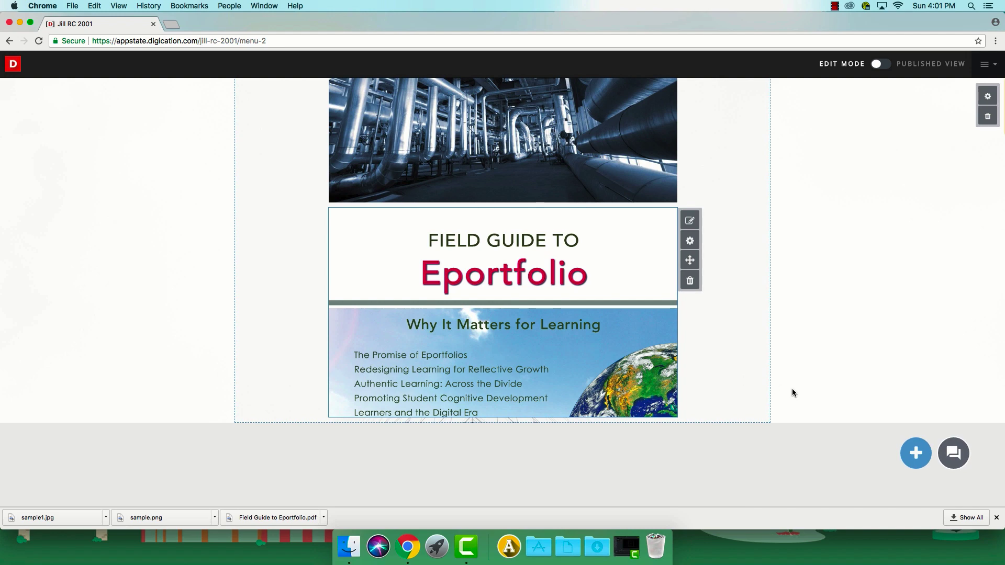
- Insert an empty Slide from the Library below the embedded PDF
left_click(912, 449)
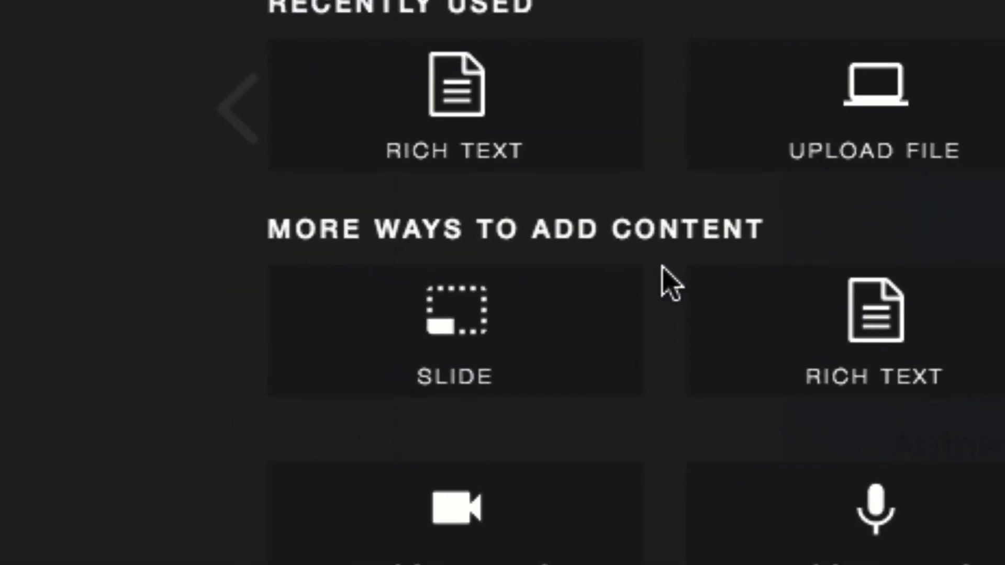
left_click(539, 325)
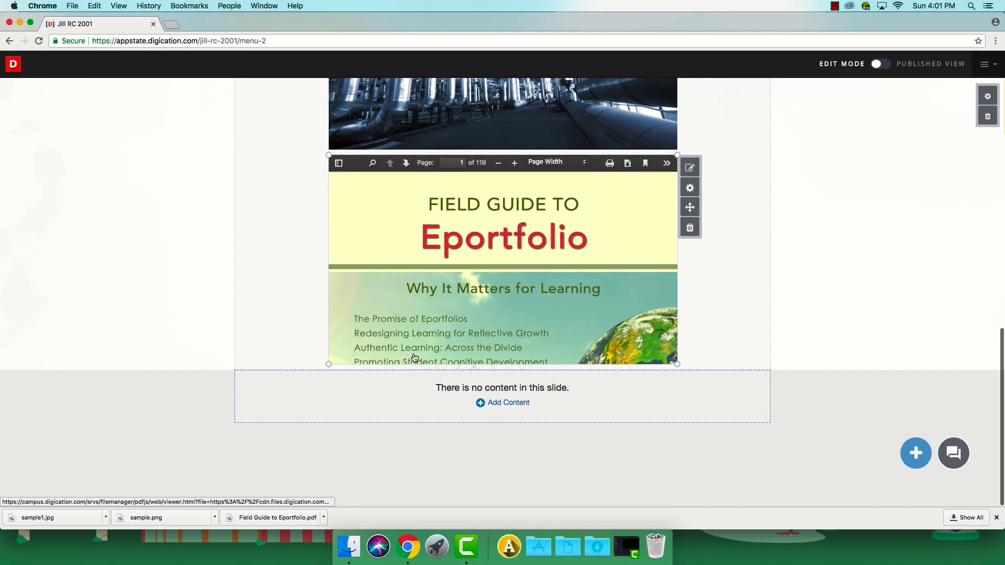
mouse_move(322, 314)
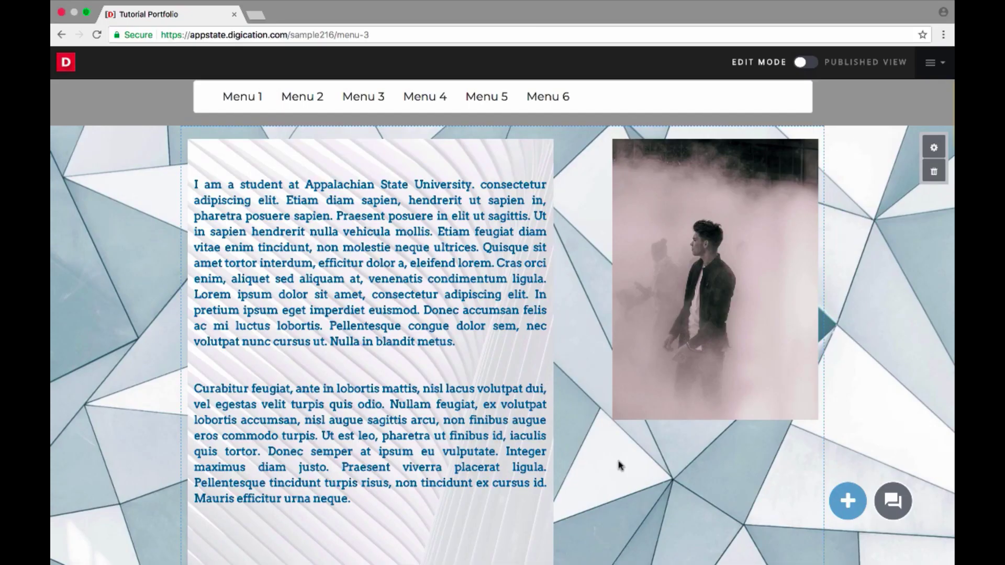
mouse_move(322, 235)
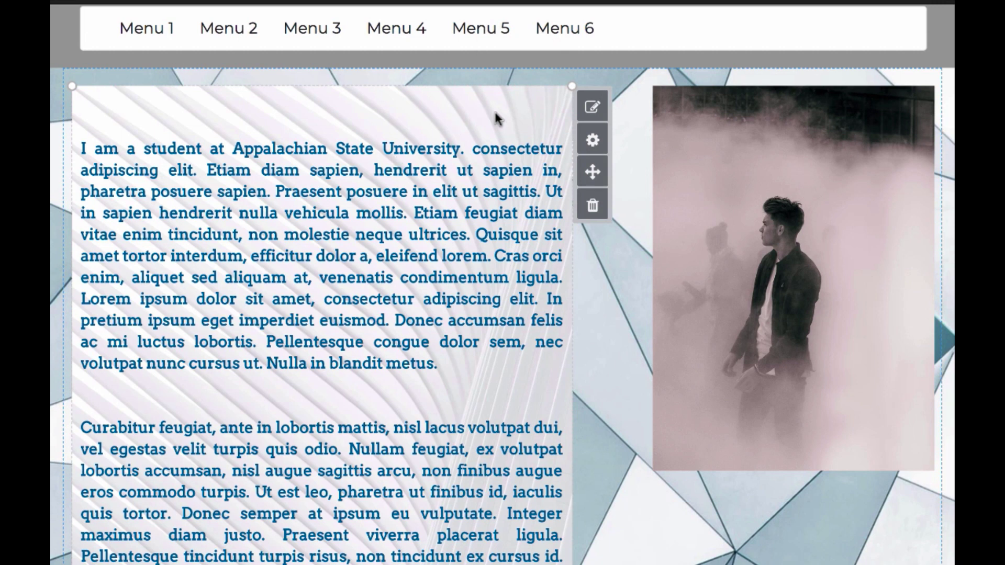
- Type 'About Me' atop the student introduction text and format it as HEADING
left_click(594, 110)
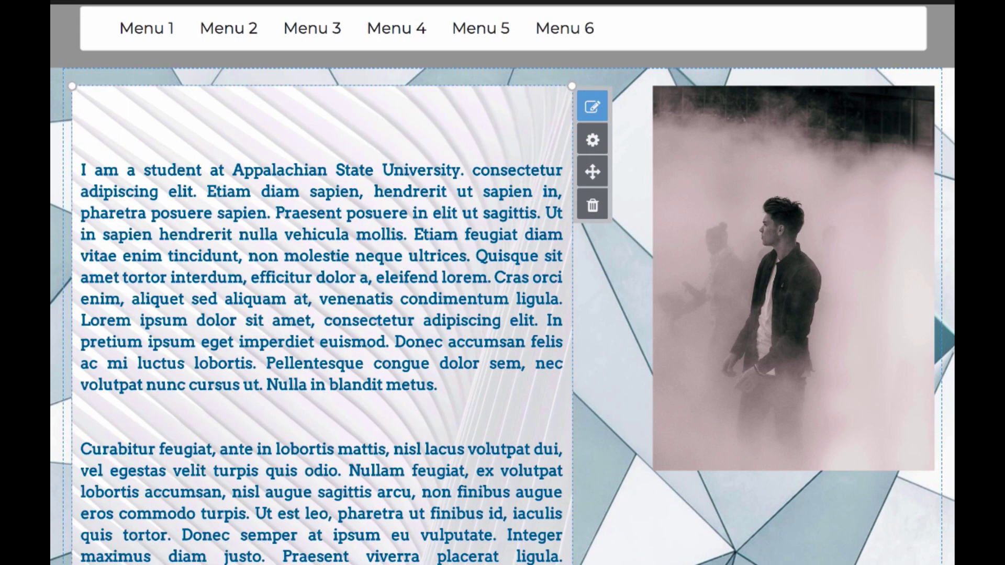
type("About Me")
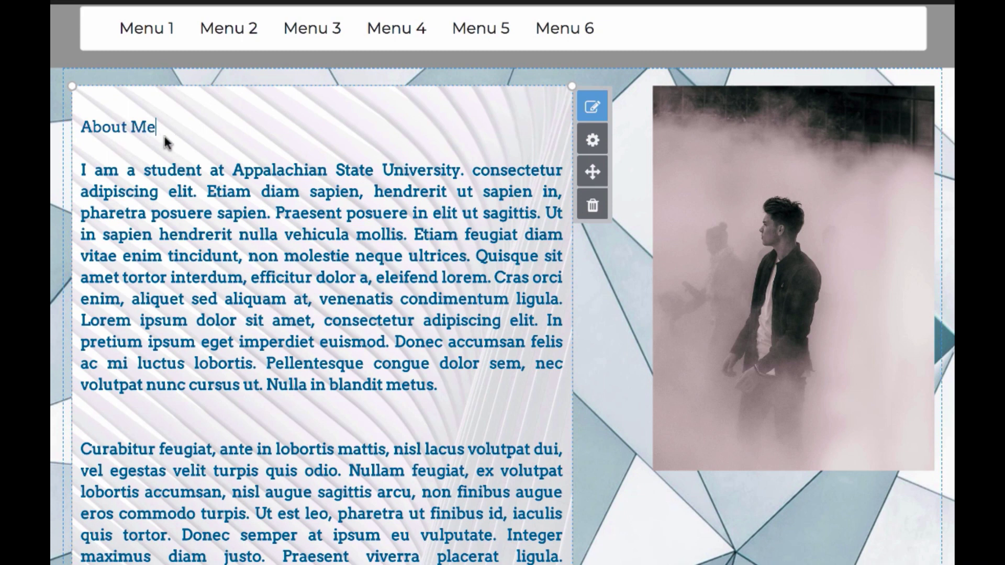
left_click_drag(164, 141, 101, 113)
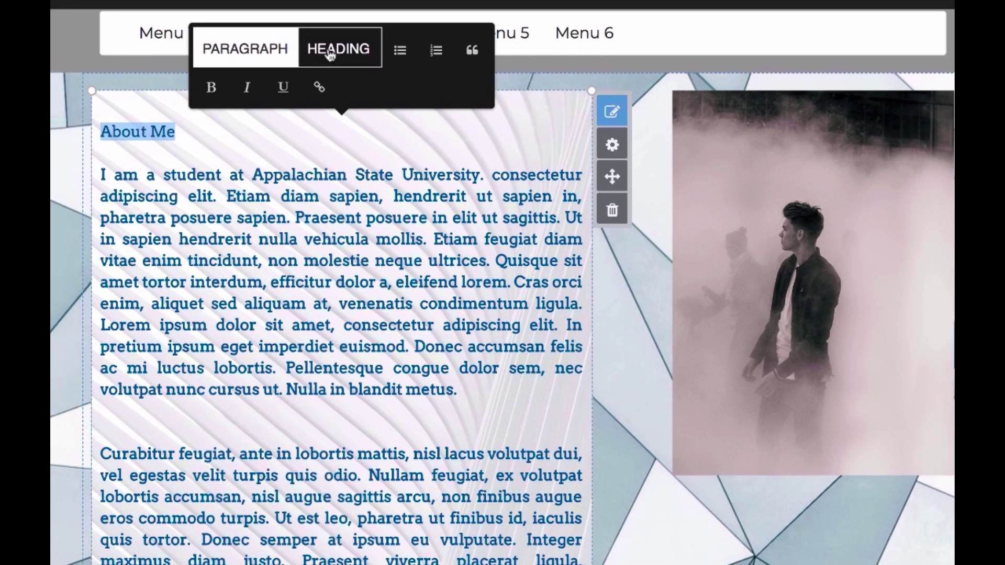
left_click(322, 44)
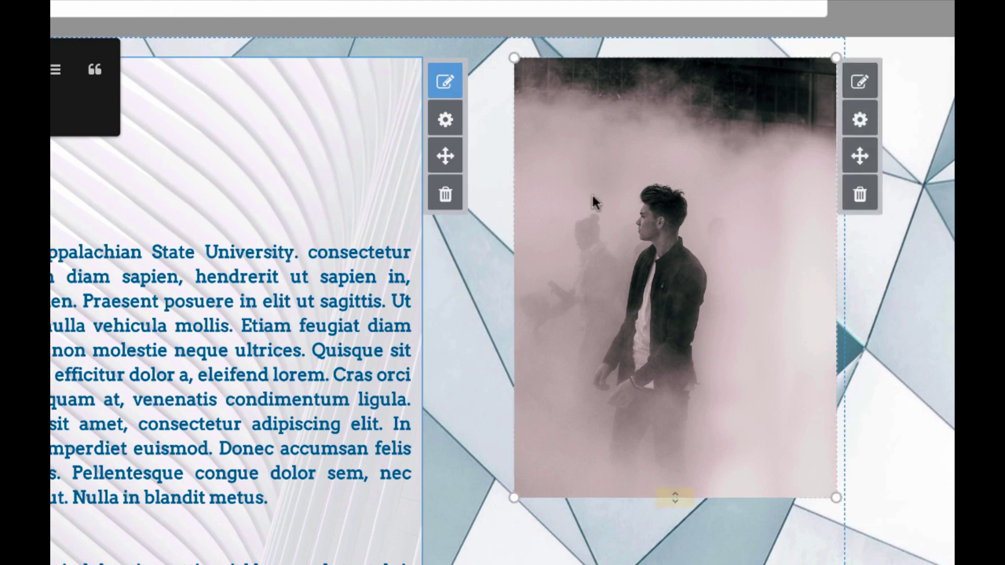
- Open the editing options for the foggy portrait photo
left_click(859, 82)
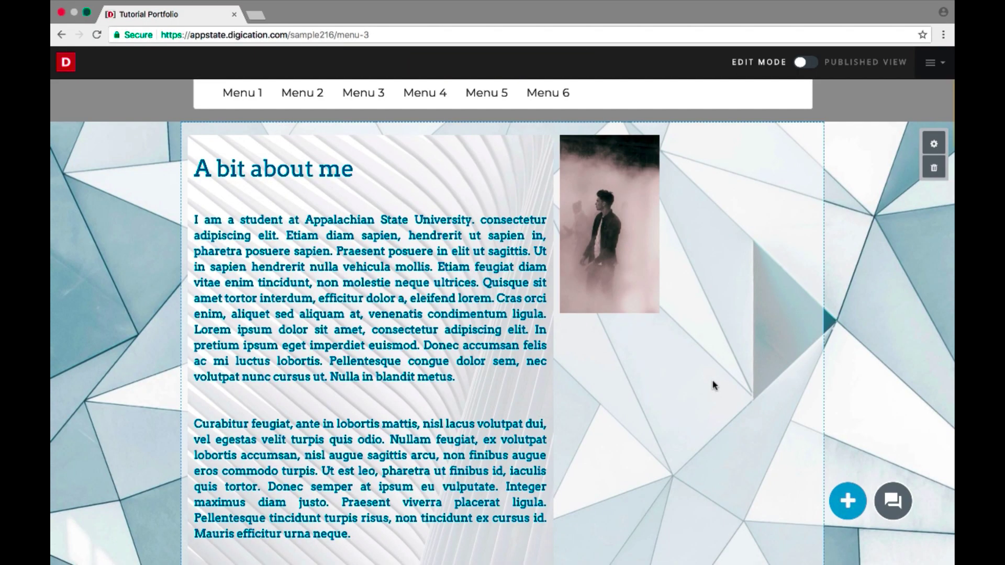
- Shift the foggy portrait to the column's right side and enlarge it to fill the column
left_click(614, 234)
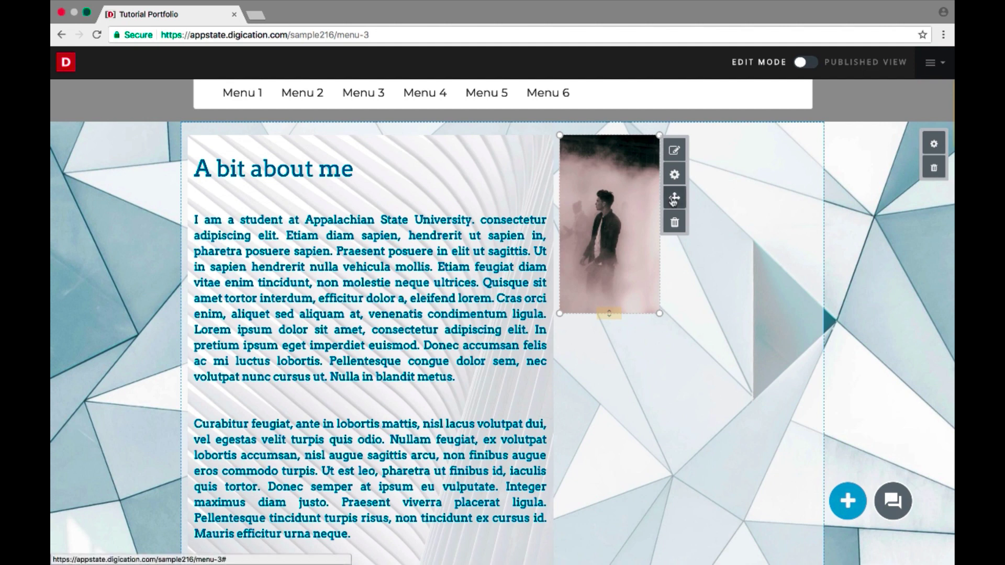
left_click_drag(673, 201, 725, 202)
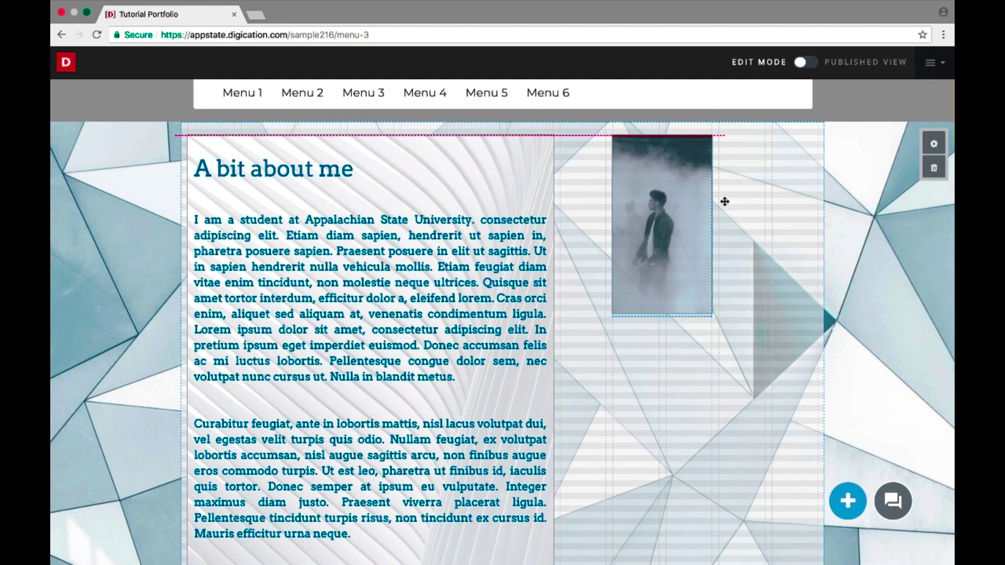
left_click_drag(724, 202, 726, 201)
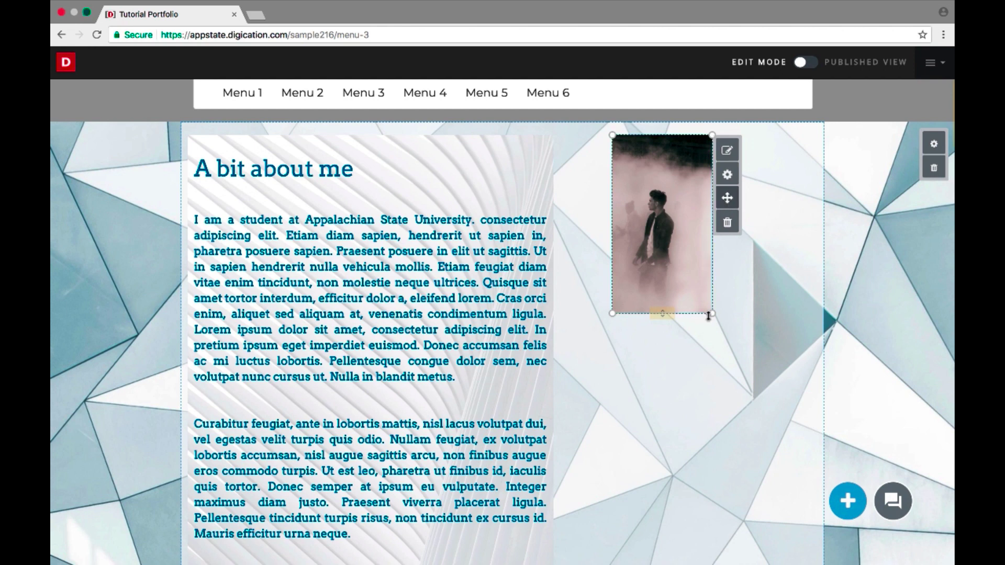
left_click_drag(710, 315, 713, 315)
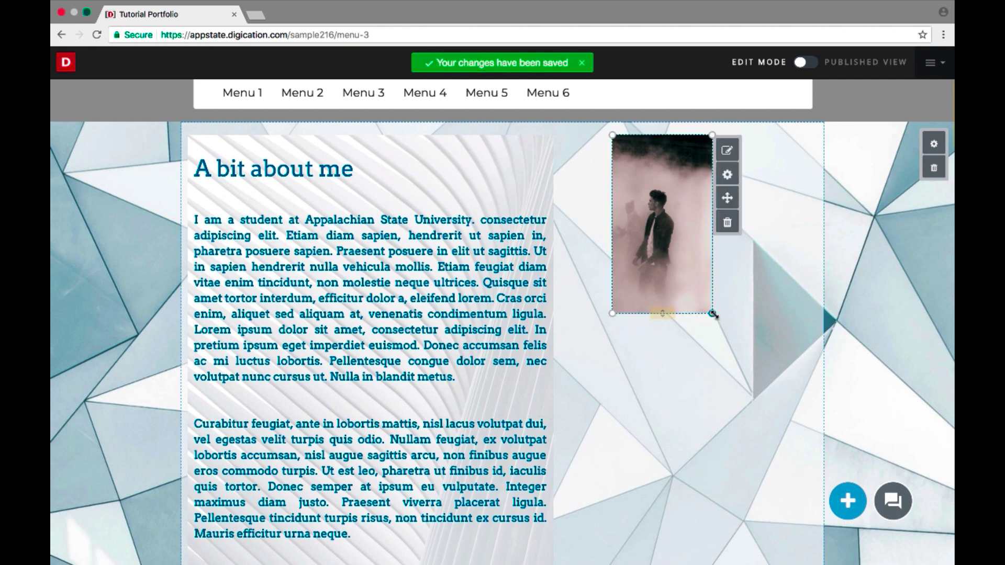